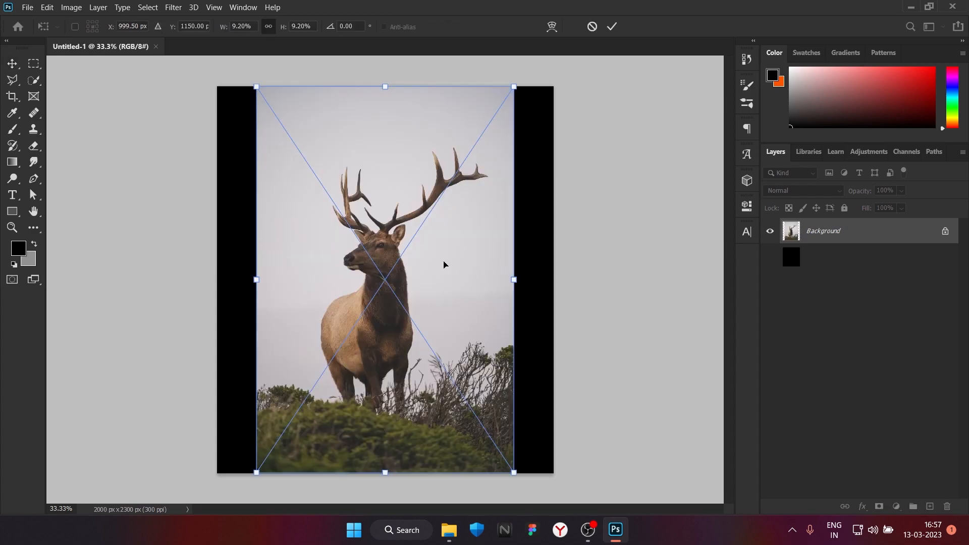
Scale the placed deer photo to 12.01% so it spans the canvas width, and adjust its vertical position.
{"action": "left_click_drag", "start_coordinate": [513, 282], "coordinate": [553, 278]}
{"action": "key", "text": "Up"}
{"action": "key", "text": "Up"}
{"action": "key", "text": "Up"}
{"action": "key", "text": "Up"}
{"action": "key", "text": "Up"}
{"action": "key", "text": "Up"}
{"action": "key", "text": "Up"}
{"action": "key", "text": "Up"}
{"action": "key", "text": "Up"}
{"action": "key", "text": "Up"}
{"action": "key", "text": "Up"}
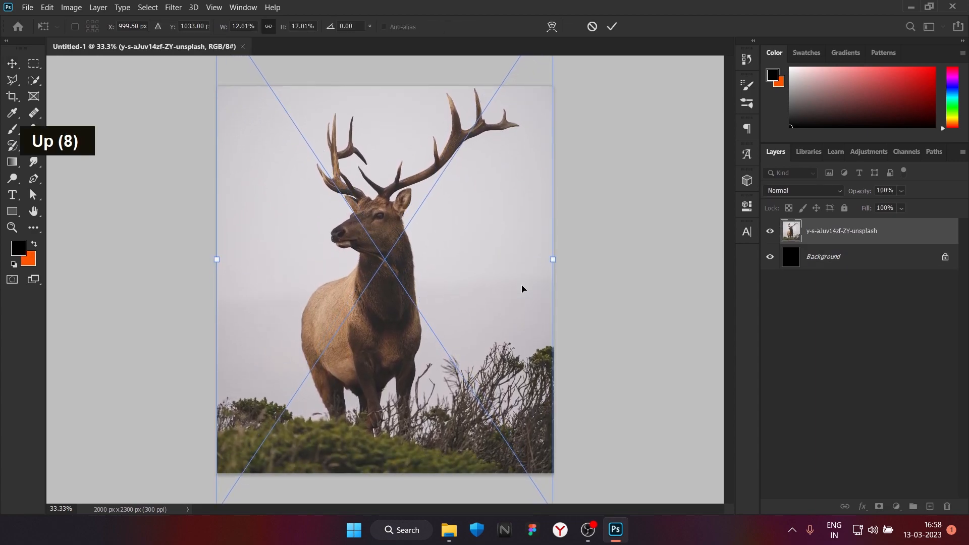
{"action": "key", "text": "Down"}
{"action": "key", "text": "Down"}
{"action": "key", "text": "Down"}
{"action": "key", "text": "Down"}
{"action": "key", "text": "Down"}
{"action": "key", "text": "Down"}
{"action": "key", "text": "Down"}
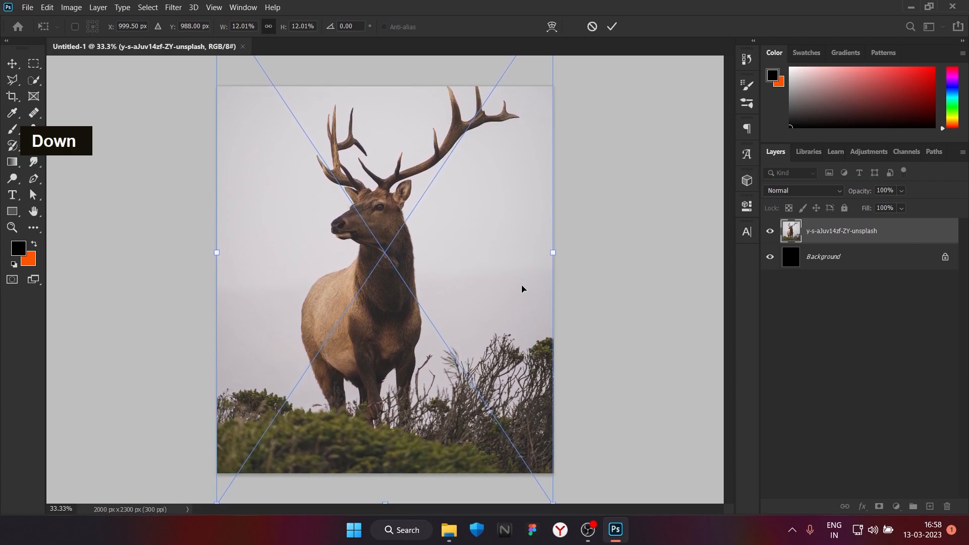
{"action": "double_click", "coordinate": [611, 29]}
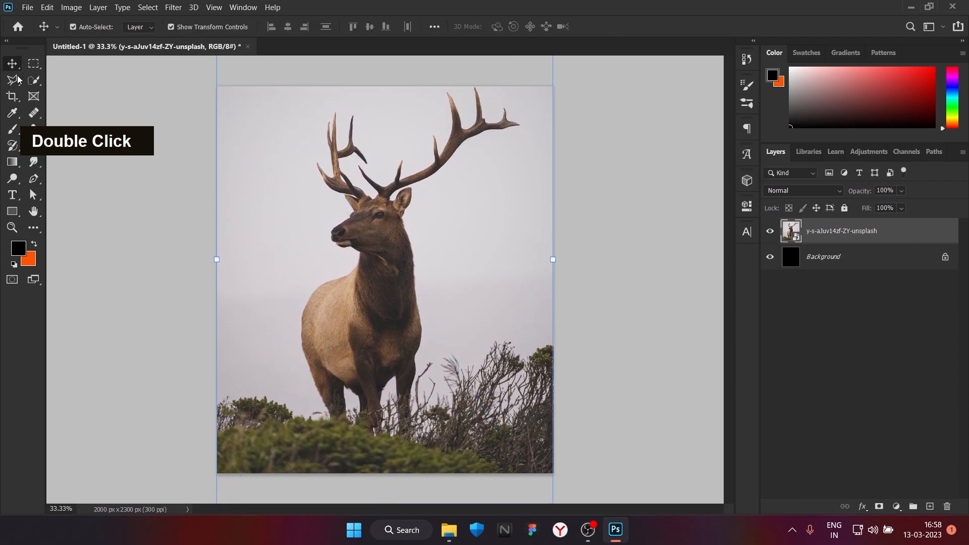
Select the deer and foreground foliage with the Quick Selection tool, subtracting the sky patch beside the bushes.
{"action": "double_click", "coordinate": [33, 79]}
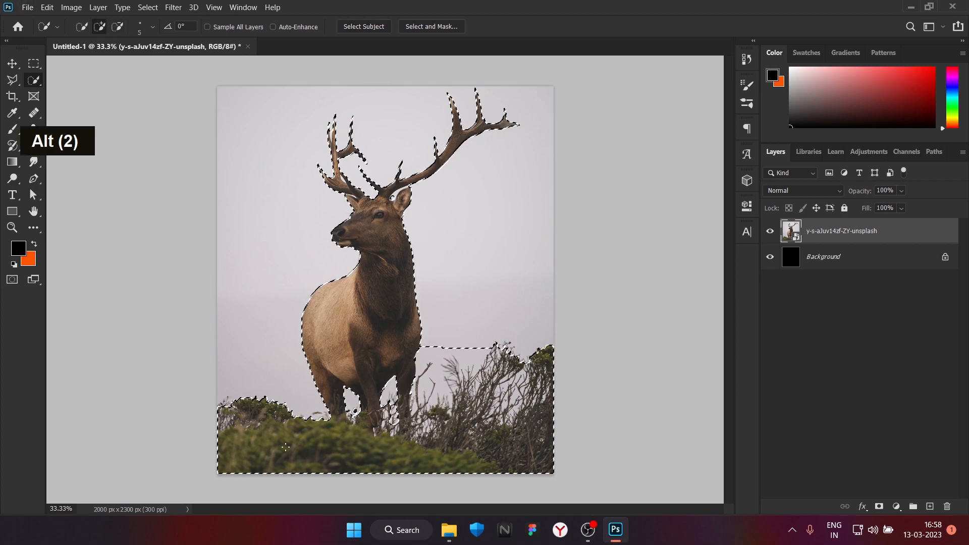
{"action": "left_click", "coordinate": [444, 359], "text": "alt"}
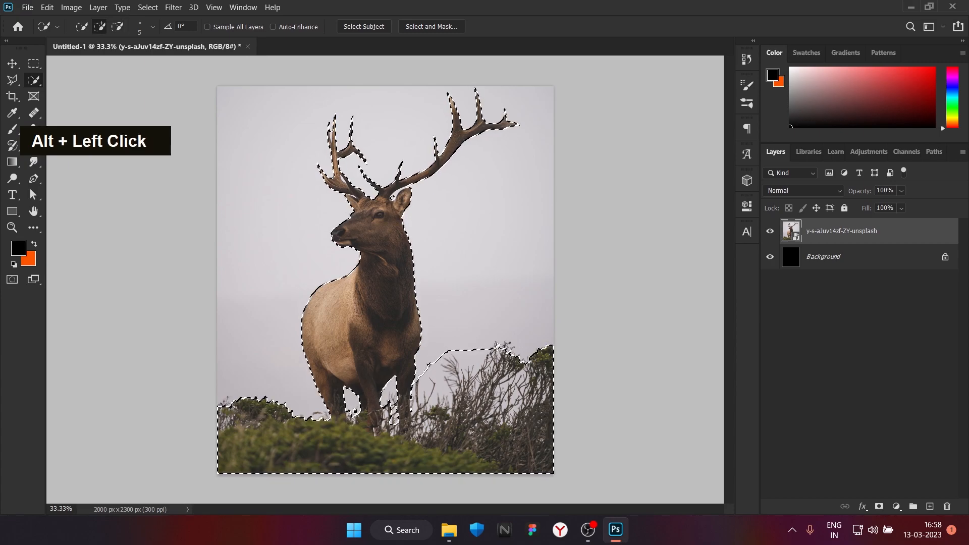
{"action": "scroll", "coordinate": [393, 198], "scroll_direction": "up", "scroll_amount": 2}
{"action": "left_click", "coordinate": [399, 224], "text": "alt"}
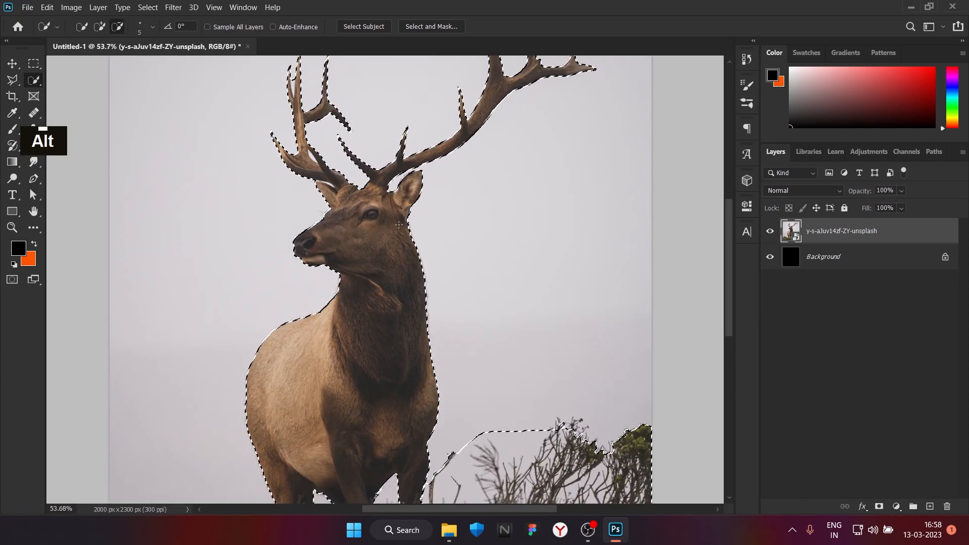
{"action": "scroll", "coordinate": [399, 224], "scroll_direction": "down", "scroll_amount": 2}
Open the selection in Select and Mask and preview it with the On Black view at 100% opacity.
{"action": "left_click", "coordinate": [431, 27]}
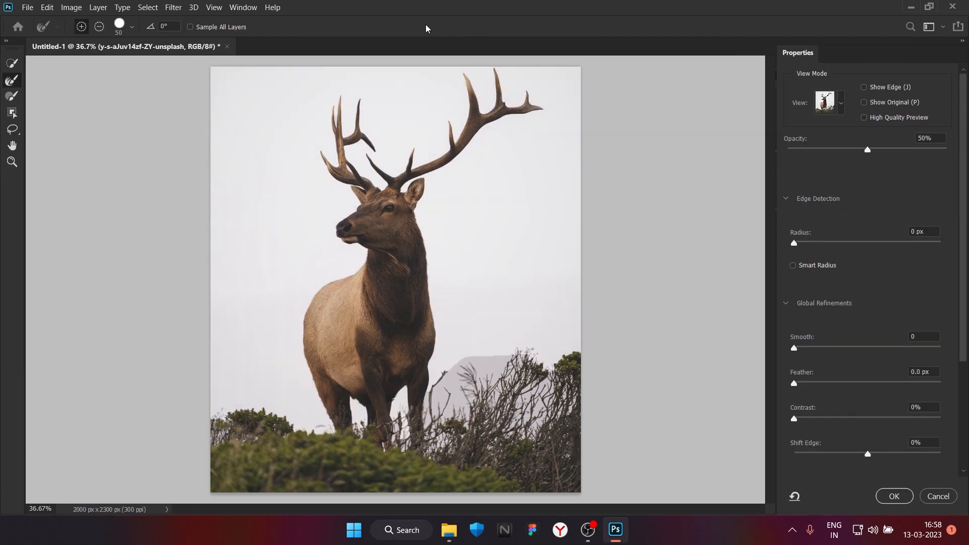
{"action": "double_click", "coordinate": [840, 104]}
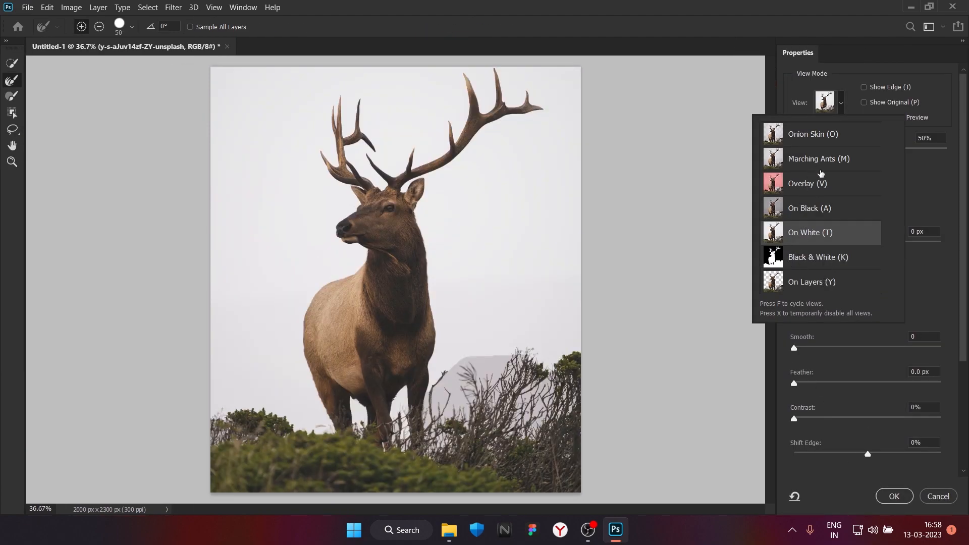
{"action": "left_click", "coordinate": [818, 169]}
{"action": "left_click", "coordinate": [840, 104]}
{"action": "left_click_drag", "start_coordinate": [794, 243], "coordinate": [954, 243]}
{"action": "left_click", "coordinate": [840, 104]}
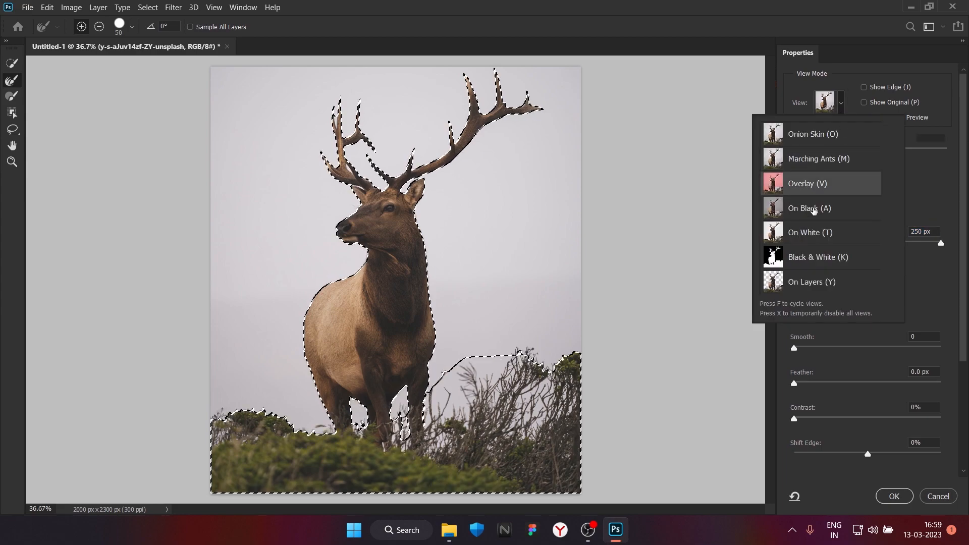
{"action": "left_click", "coordinate": [810, 209]}
{"action": "key", "text": "ctrl+z"}
{"action": "left_click_drag", "start_coordinate": [867, 150], "coordinate": [947, 150]}
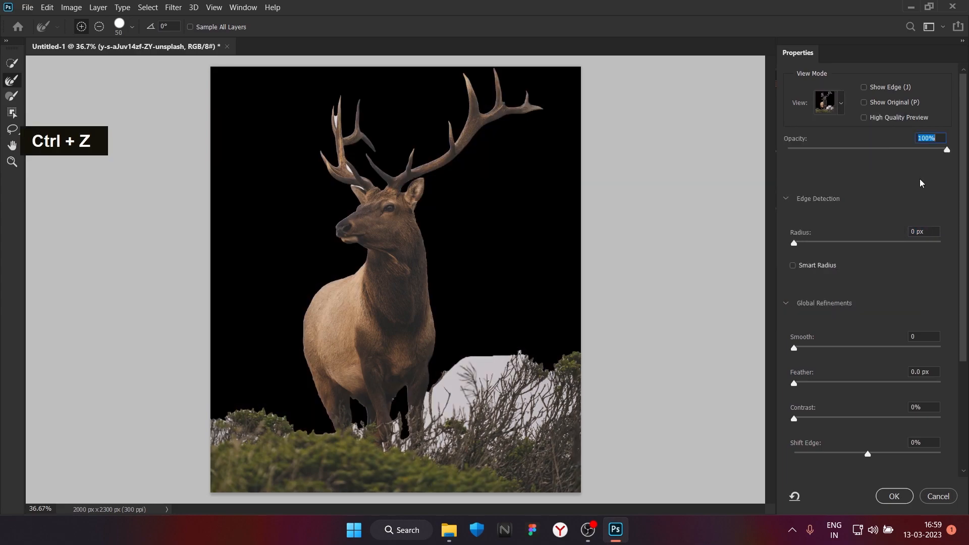
Refine the selection edge around the deer's antlers, body and legs with the Refine Edge Brush, enlarging the brush to 200.
{"action": "scroll", "coordinate": [344, 163], "scroll_direction": "up", "scroll_amount": 1}
{"action": "double_click", "coordinate": [359, 186]}
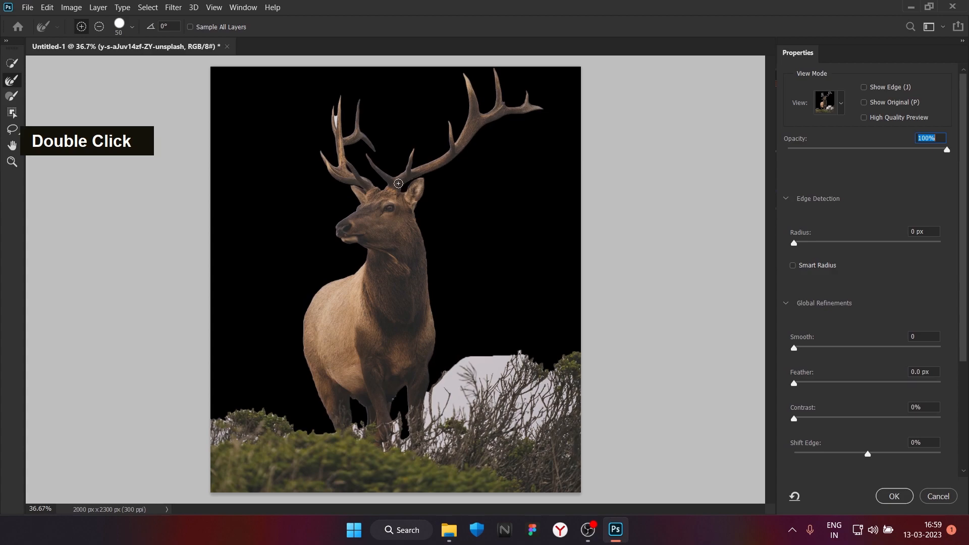
{"action": "key", "text": "bracketright"}
{"action": "key", "text": "bracketright"}
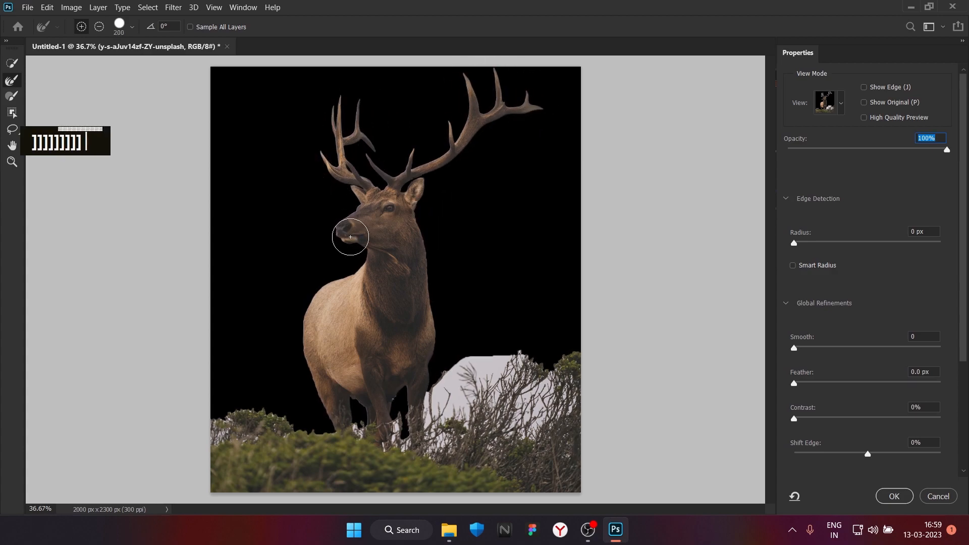
{"action": "double_click", "coordinate": [431, 271]}
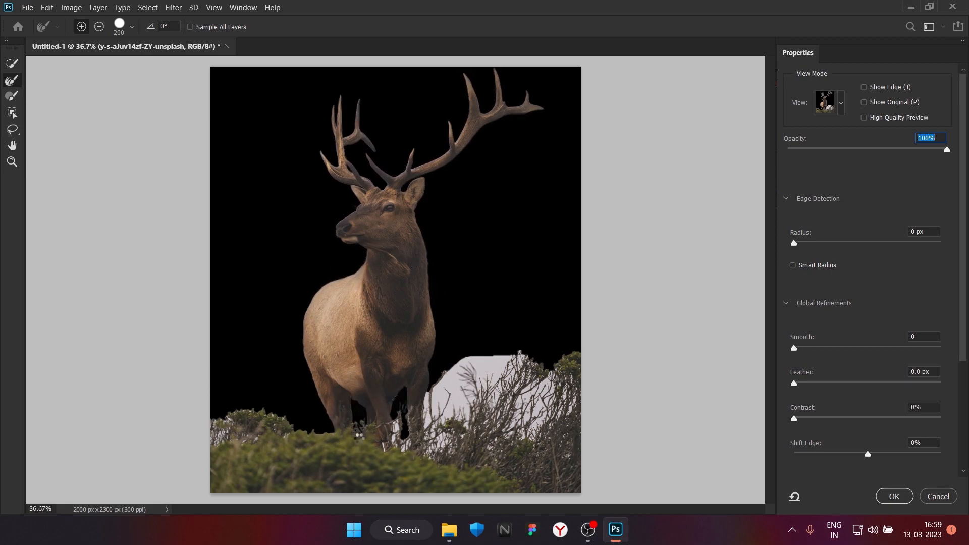
{"action": "double_click", "coordinate": [402, 443]}
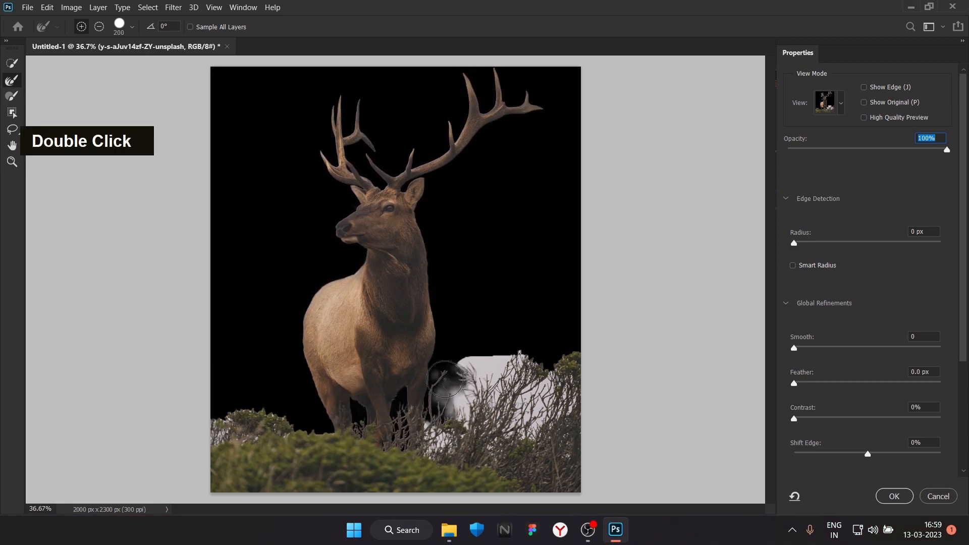
Enlarge the Refine Edge Brush to 500 and paint over the bushes and foliage to remove the remaining sky.
{"action": "key", "text": "bracketright"}
{"action": "key", "text": "bracketright"}
{"action": "key", "text": "bracketright"}
{"action": "key", "text": "bracketright"}
{"action": "left_click_drag", "start_coordinate": [437, 393], "coordinate": [558, 386]}
{"action": "left_click_drag", "start_coordinate": [527, 448], "coordinate": [225, 423]}
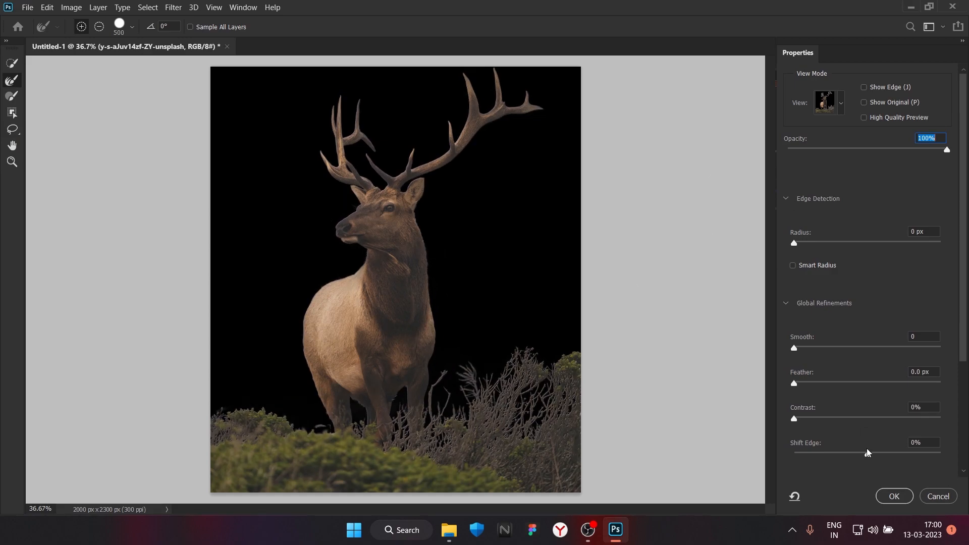
Apply the refined selection and copy the selected deer and foliage to a new layer.
{"action": "left_click", "coordinate": [893, 497]}
{"action": "key", "text": "ctrl+j"}
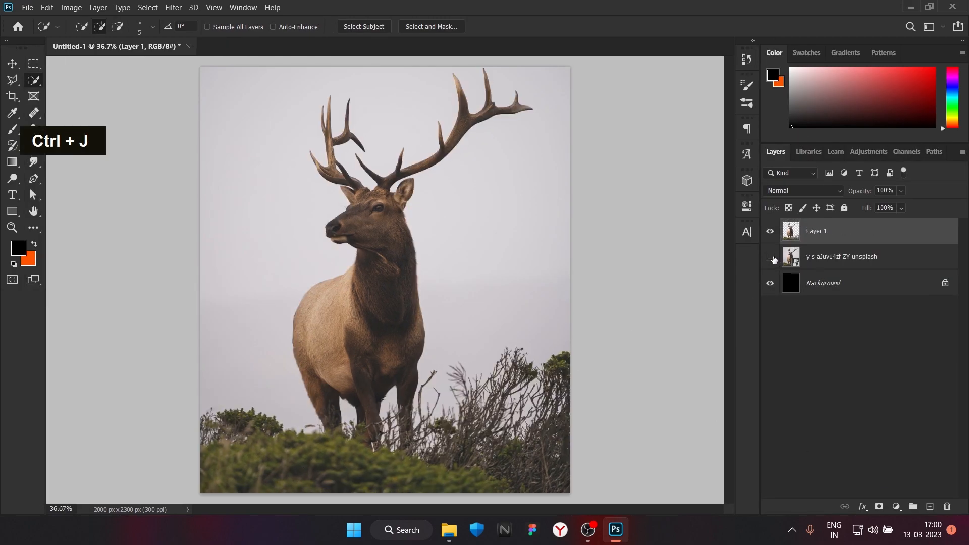
{"action": "scroll", "coordinate": [823, 268], "scroll_direction": "down", "scroll_amount": 2}
Unlock the black Background layer and invert it to white, toggling the photo layer's visibility to check it.
{"action": "double_click", "coordinate": [893, 283]}
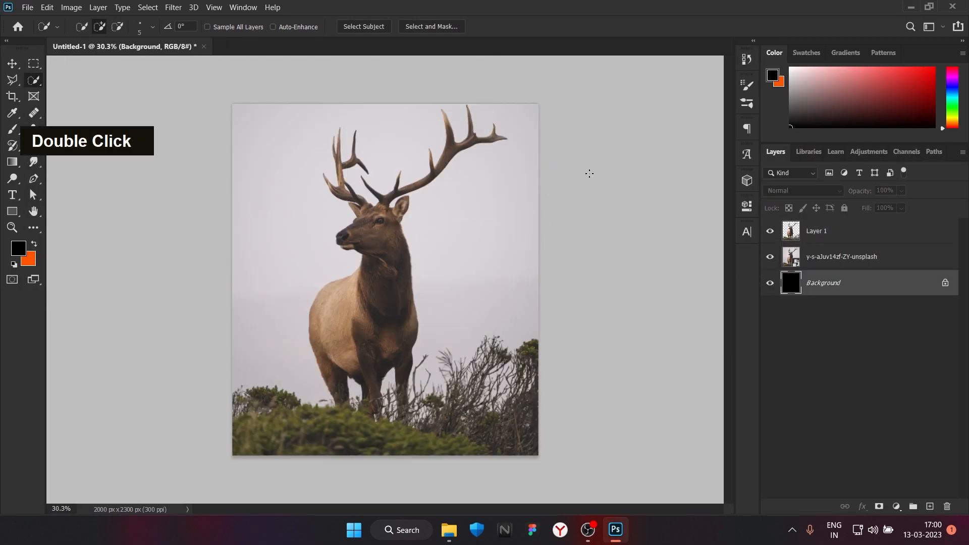
{"action": "key", "text": "ctrl+i"}
{"action": "left_click", "coordinate": [770, 258]}
{"action": "left_click", "coordinate": [770, 257]}
Add a layer beneath the photo and draw a black rectangle about 2029 by 1517 px over the lower canvas.
{"action": "left_click", "coordinate": [848, 260]}
{"action": "left_click", "coordinate": [930, 506]}
{"action": "left_click_drag", "start_coordinate": [859, 256], "coordinate": [860, 295]}
{"action": "left_click", "coordinate": [12, 211]}
{"action": "left_click_drag", "start_coordinate": [230, 226], "coordinate": [540, 456]}
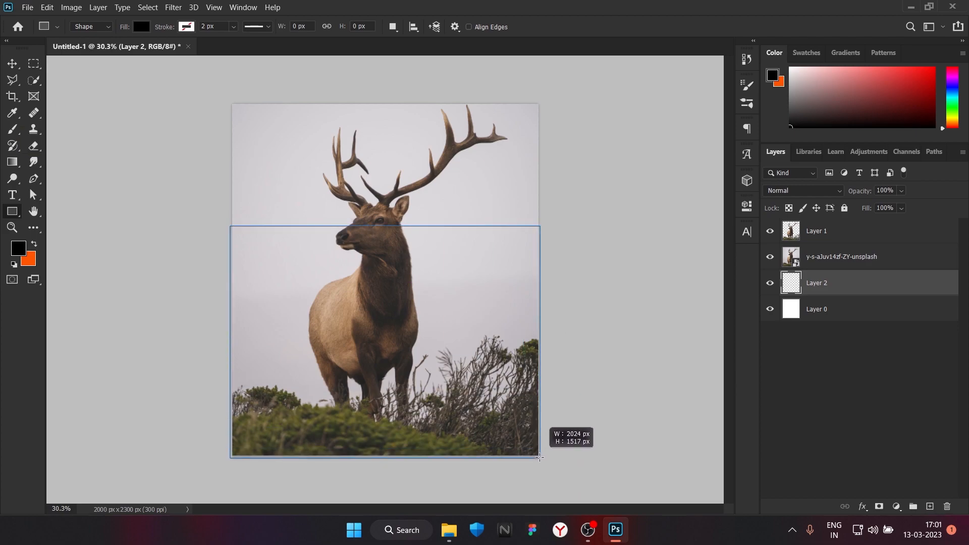
{"action": "left_click_drag", "start_coordinate": [540, 457], "coordinate": [540, 458]}
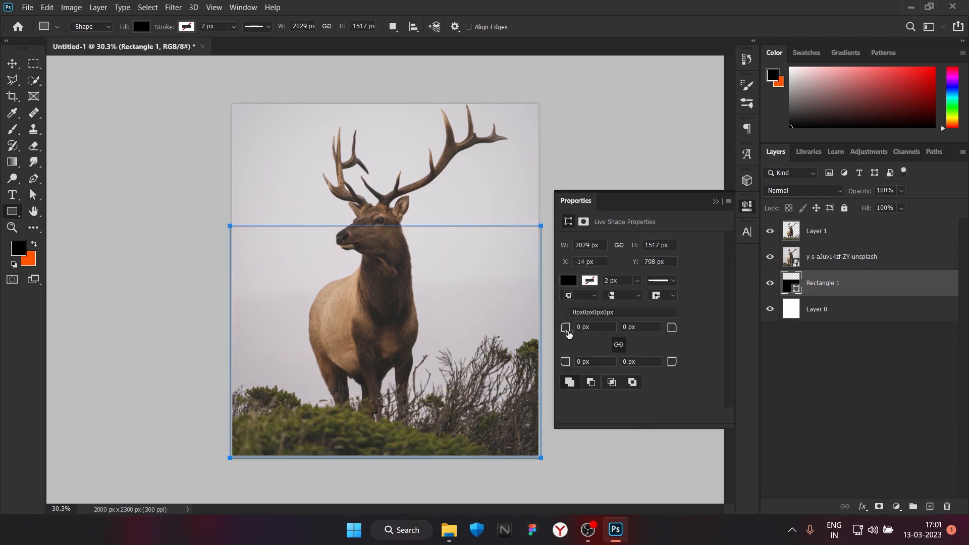
{"action": "left_click", "coordinate": [747, 205]}
Clip the deer photo layer to the rectangle with a clipping mask.
{"action": "right_click", "coordinate": [853, 258]}
{"action": "right_click", "coordinate": [853, 259]}
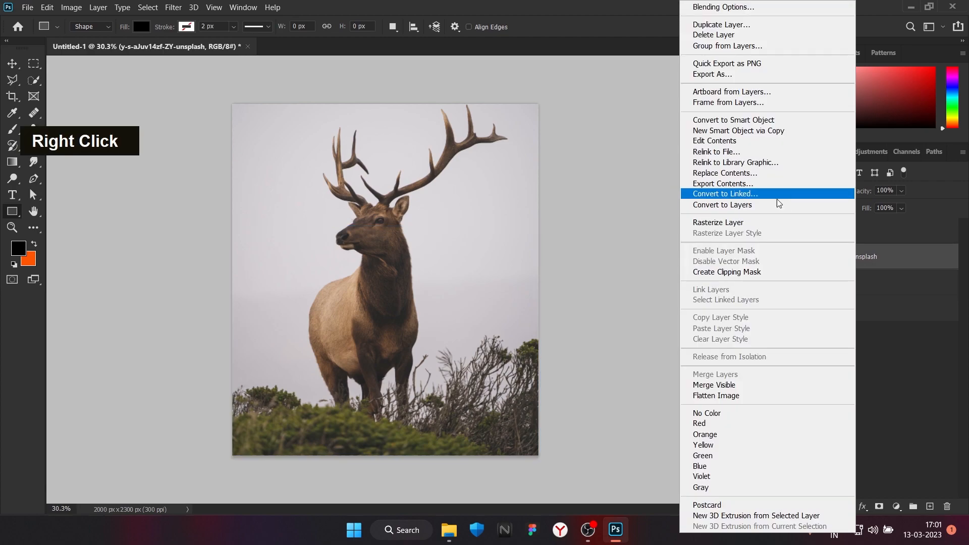
{"action": "left_click", "coordinate": [749, 275]}
Resize the rectangle to about 94.80% width and 76.04% height, and nudge it up to leave even margins.
{"action": "left_click", "coordinate": [865, 281]}
{"action": "key", "text": "ctrl+t"}
{"action": "left_click_drag", "start_coordinate": [385, 226], "coordinate": [385, 277]}
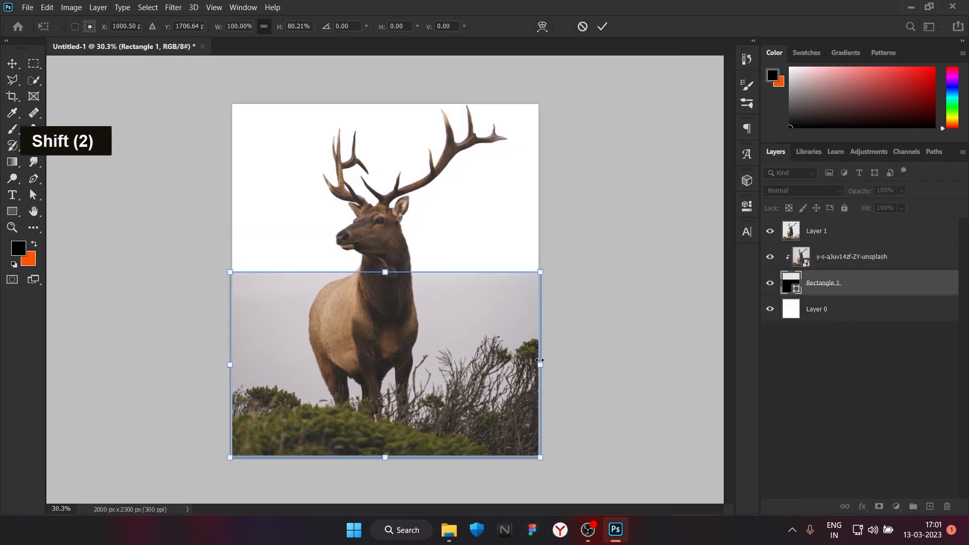
{"action": "left_click_drag", "start_coordinate": [538, 365], "coordinate": [531, 362]}
{"action": "key", "text": "Up"}
{"action": "key", "text": "Up"}
{"action": "key", "text": "Up"}
{"action": "key", "text": "Up"}
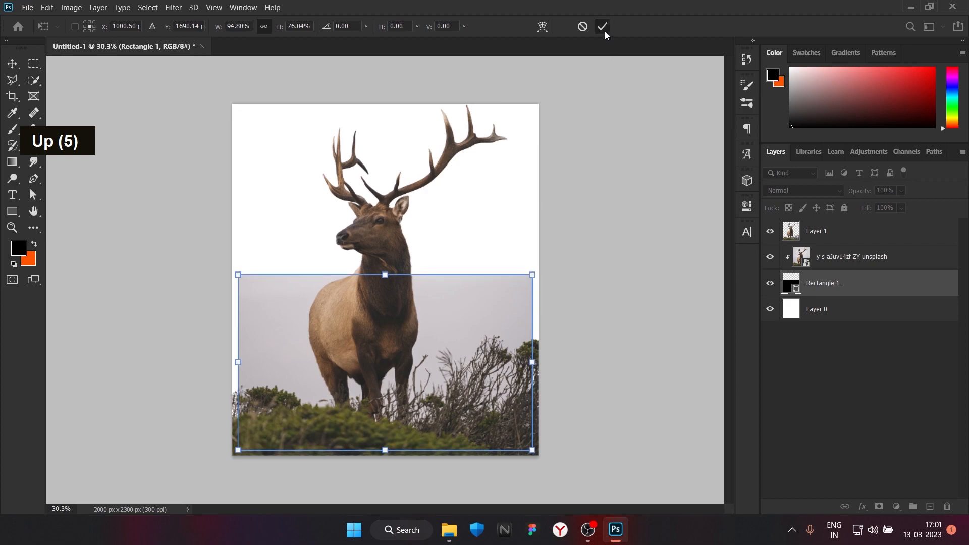
{"action": "left_click", "coordinate": [605, 32]}
{"action": "left_click", "coordinate": [455, 188]}
Rotate the rectangle -90° and reposition it as an upright frame behind the deer's body.
{"action": "left_click", "coordinate": [846, 232]}
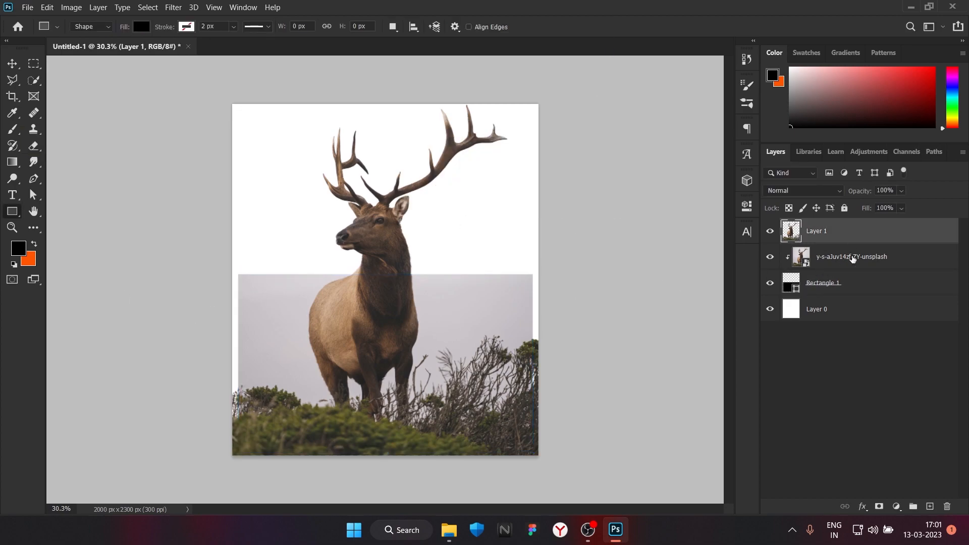
{"action": "left_click", "coordinate": [854, 281]}
{"action": "key", "text": "ctrl+t"}
{"action": "left_click_drag", "start_coordinate": [590, 312], "coordinate": [360, 202]}
{"action": "key", "text": "Left"}
{"action": "key", "text": "Up"}
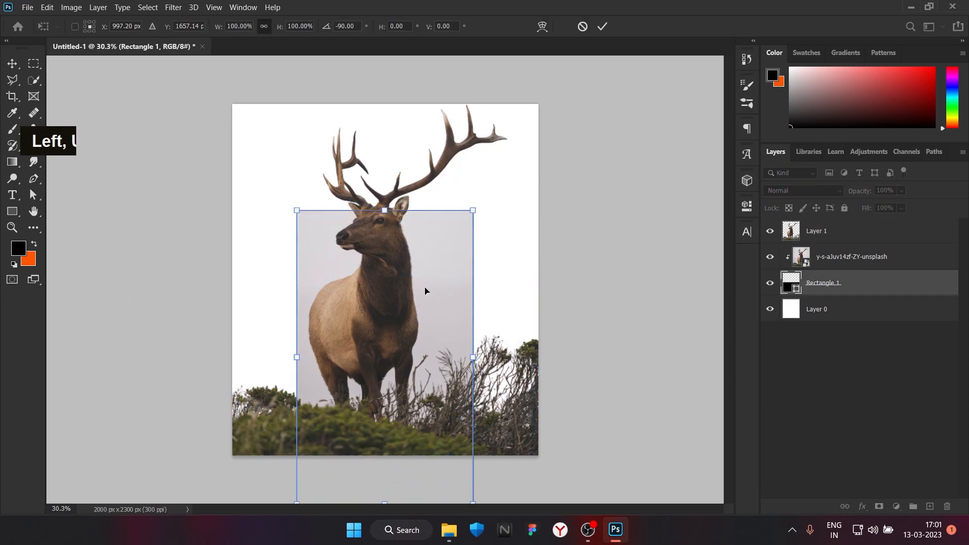
{"action": "key", "text": "Down"}
{"action": "key", "text": "Down"}
{"action": "left_click", "coordinate": [602, 27]}
{"action": "left_click", "coordinate": [546, 268]}
{"action": "left_click", "coordinate": [519, 200]}
{"action": "left_click", "coordinate": [12, 64]}
{"action": "double_click", "coordinate": [154, 147]}
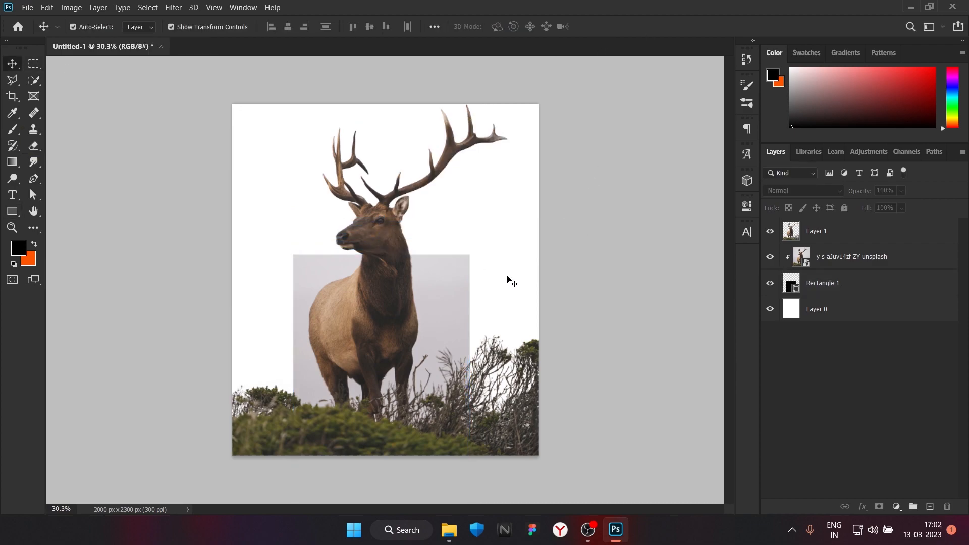
Add a Lorem Ipsum text layer near the antlers, color it black and enlarge it to 149.01 pt.
{"action": "left_click", "coordinate": [12, 195]}
{"action": "left_click", "coordinate": [267, 137]}
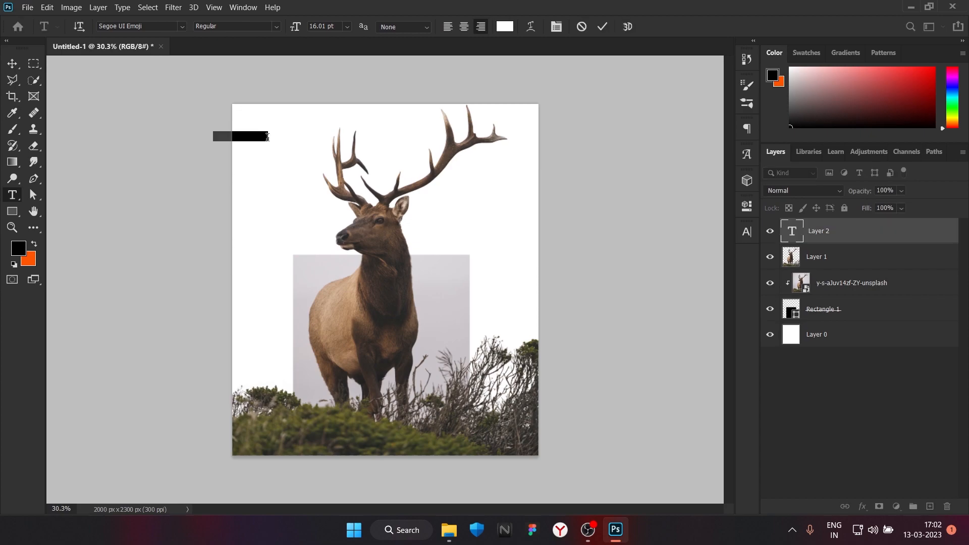
{"action": "left_click", "coordinate": [746, 232]}
{"action": "left_click", "coordinate": [714, 303]}
{"action": "left_click_drag", "start_coordinate": [580, 411], "coordinate": [556, 438]}
{"action": "left_click", "coordinate": [840, 273]}
{"action": "left_click_drag", "start_coordinate": [607, 265], "coordinate": [674, 265]}
Move the Lorem Ipsum text across the antlers and place its layer beneath the deer cutout.
{"action": "left_click", "coordinate": [8, 68]}
{"action": "left_click_drag", "start_coordinate": [257, 119], "coordinate": [526, 183]}
{"action": "left_click_drag", "start_coordinate": [853, 238], "coordinate": [854, 265]}
Recolor the text with a dark olive green sampled from the foliage, and hide the clipped photo and rectangle layers.
{"action": "left_click", "coordinate": [714, 303]}
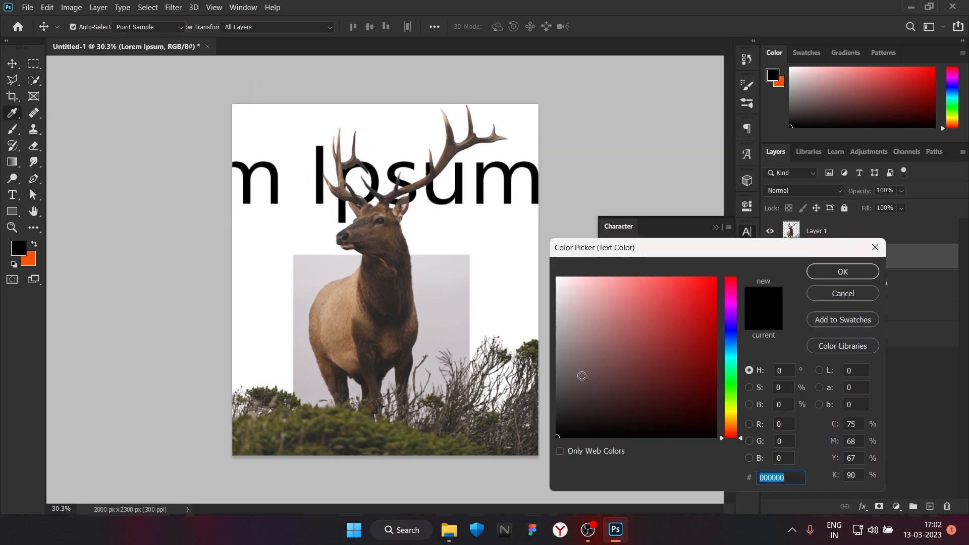
{"action": "left_click", "coordinate": [404, 427]}
{"action": "left_click", "coordinate": [841, 273]}
{"action": "left_click_drag", "start_coordinate": [770, 282], "coordinate": [770, 309]}
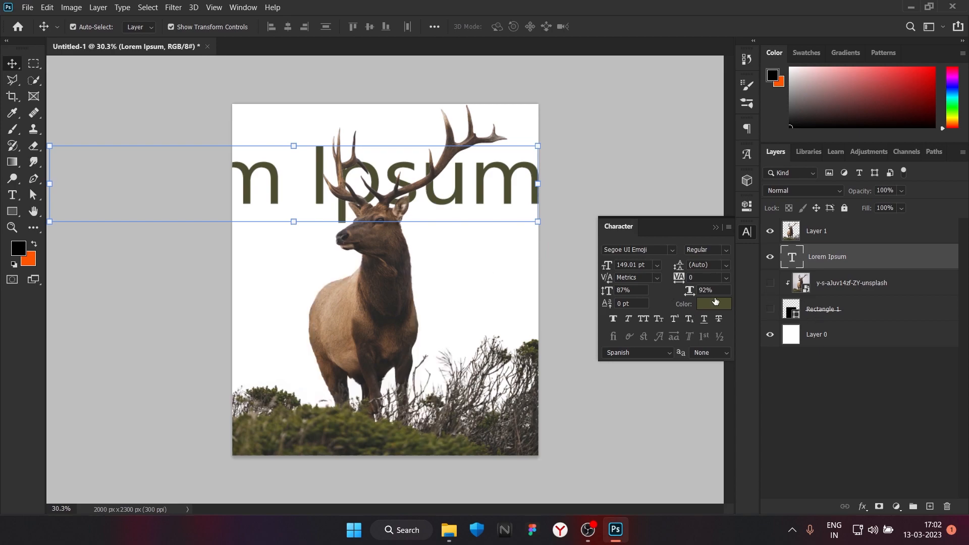
Set the text's font to BroshK-Lime and replace its wording with "Deer".
{"action": "left_click", "coordinate": [672, 250]}
{"action": "scroll", "coordinate": [677, 333], "scroll_direction": "down", "scroll_amount": 3}
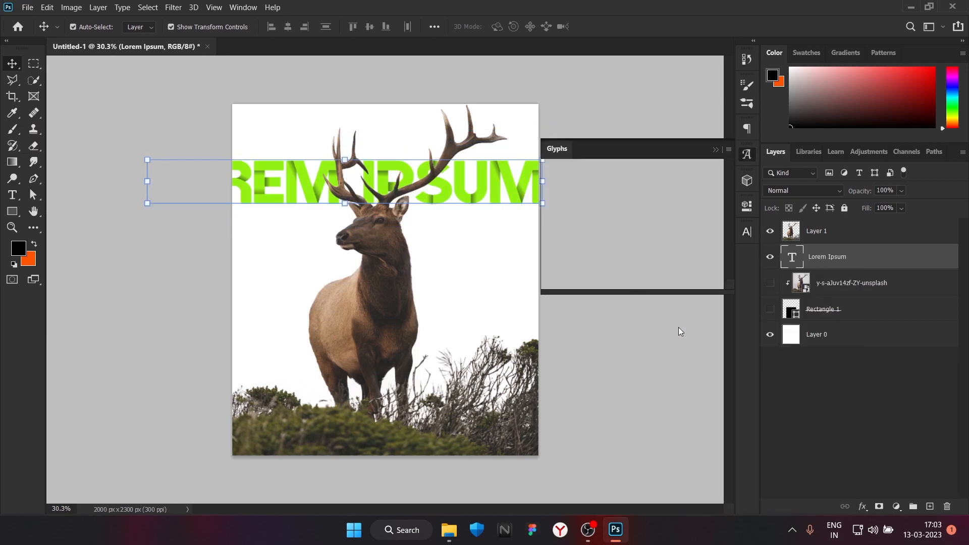
{"action": "left_click", "coordinate": [12, 195]}
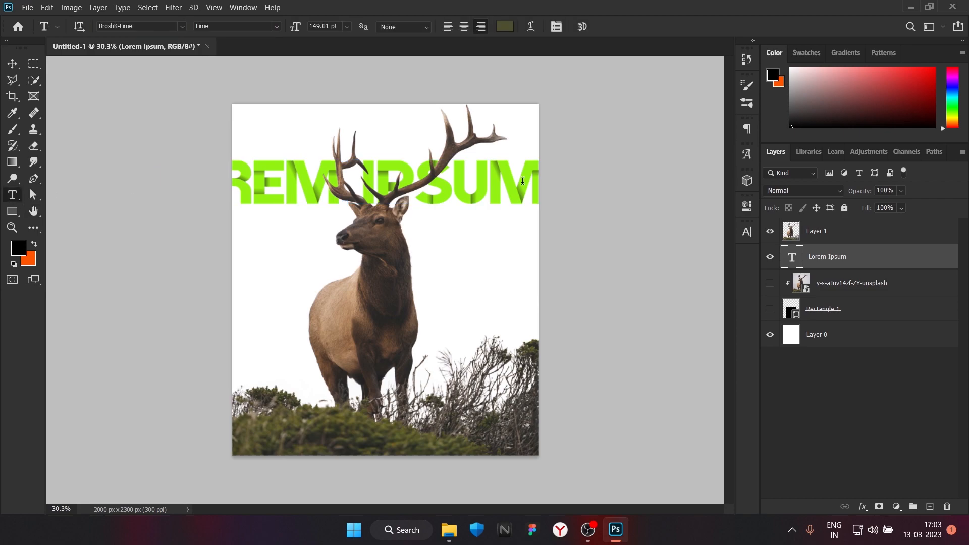
{"action": "left_click", "coordinate": [528, 187]}
{"action": "key", "text": "BackSpace"}
{"action": "key", "text": "BackSpace"}
{"action": "key", "text": "BackSpace"}
{"action": "key", "text": "BackSpace"}
{"action": "key", "text": "BackSpace"}
{"action": "key", "text": "BackSpace"}
{"action": "key", "text": "BackSpace"}
{"action": "key", "text": "BackSpace"}
{"action": "key", "text": "BackSpace"}
{"action": "key", "text": "BackSpace"}
{"action": "key", "text": "BackSpace"}
{"action": "type", "text": "Deer"}
Enlarge the Deer text to about 223% width and 225% height so it spans the poster, and move it left and up behind the antlers.
{"action": "left_click", "coordinate": [12, 64]}
{"action": "left_click_drag", "start_coordinate": [406, 184], "coordinate": [239, 184]}
{"action": "key", "text": "Left"}
{"action": "key", "text": "Left"}
{"action": "key", "text": "Left"}
{"action": "key", "text": "Left"}
{"action": "key", "text": "Left"}
{"action": "key", "text": "Left"}
{"action": "key", "text": "Left"}
{"action": "key", "text": "Left"}
{"action": "key", "text": "Left"}
{"action": "key", "text": "Left"}
{"action": "key", "text": "Left"}
{"action": "key", "text": "Up"}
{"action": "key", "text": "Up"}
{"action": "key", "text": "Up"}
{"action": "key", "text": "Up"}
{"action": "key", "text": "Up"}
{"action": "key", "text": "Up"}
{"action": "key", "text": "Up"}
{"action": "key", "text": "Up"}
{"action": "key", "text": "Up"}
{"action": "key", "text": "Up"}
{"action": "key", "text": "Up"}
{"action": "key", "text": "Up"}
{"action": "key", "text": "Up"}
{"action": "key", "text": "Up"}
{"action": "key", "text": "Up"}
{"action": "key", "text": "Up"}
{"action": "key", "text": "Up"}
{"action": "key", "text": "Up"}
{"action": "key", "text": "Up"}
{"action": "key", "text": "Up"}
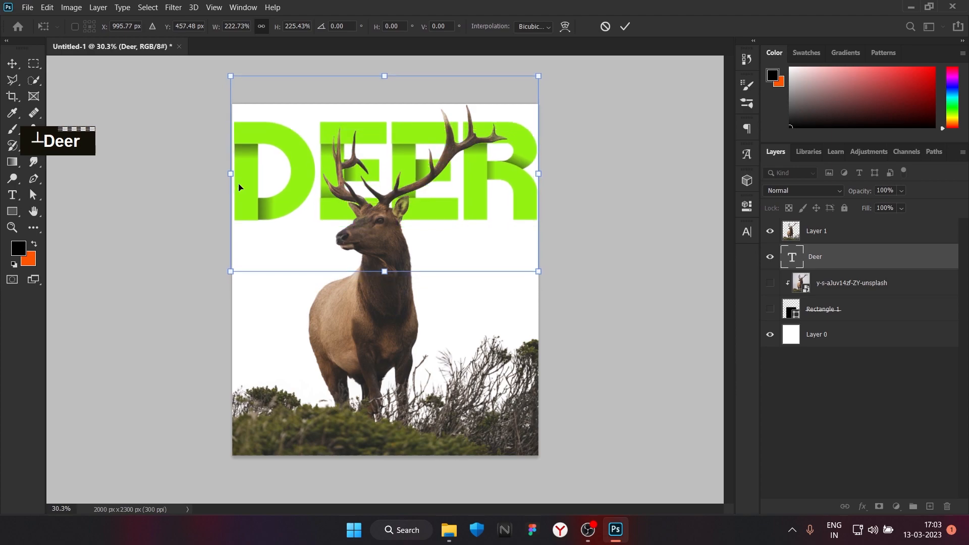
{"action": "key", "text": "Up"}
Shrink the Deer text slightly to leave side margins and move it up near the poster's upper edge.
{"action": "left_click_drag", "start_coordinate": [539, 163], "coordinate": [531, 162]}
{"action": "key", "text": "Up"}
{"action": "key", "text": "Up"}
{"action": "key", "text": "Up"}
{"action": "key", "text": "Up"}
{"action": "key", "text": "Up"}
{"action": "left_click", "coordinate": [625, 26]}
Convert the Deer text to a smart object and tone down its green with a Hue/Saturation layer, Yellows saturation -100 and lightness -67.
{"action": "right_click", "coordinate": [914, 264]}
{"action": "left_click", "coordinate": [852, 159]}
{"action": "left_click", "coordinate": [896, 507]}
{"action": "left_click", "coordinate": [909, 376]}
{"action": "left_click", "coordinate": [472, 182]}
{"action": "left_click_drag", "start_coordinate": [639, 316], "coordinate": [506, 312]}
{"action": "left_click_drag", "start_coordinate": [638, 340], "coordinate": [588, 340]}
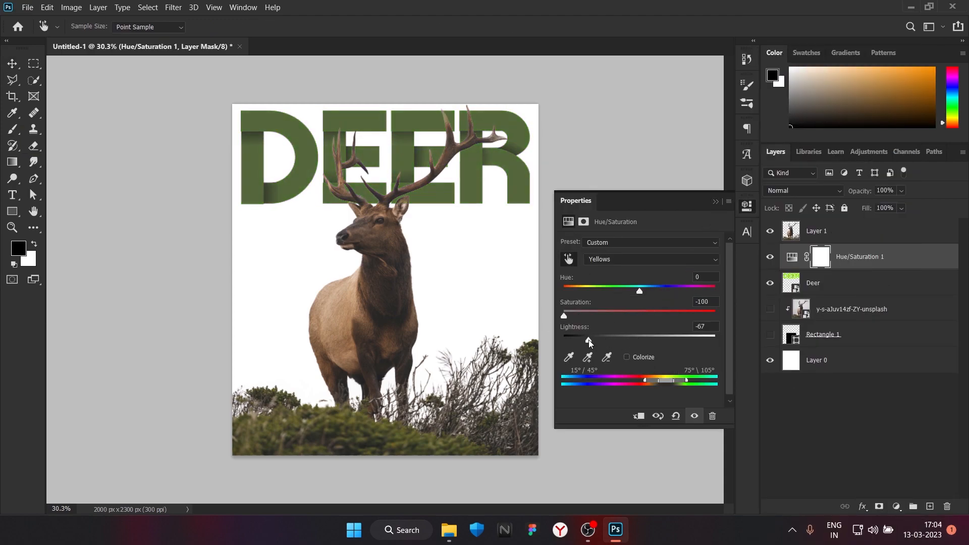
{"action": "left_click", "coordinate": [716, 202]}
Add a Hue/Saturation adjustment above the deer cutout, adjust its color and clip the adjustment to the cutout.
{"action": "left_click", "coordinate": [858, 231]}
{"action": "left_click", "coordinate": [896, 506]}
{"action": "left_click", "coordinate": [883, 392]}
{"action": "left_click_drag", "start_coordinate": [639, 316], "coordinate": [630, 343]}
{"action": "key", "text": "ctrl+alt+g"}
{"action": "left_click", "coordinate": [716, 202]}
{"action": "left_click", "coordinate": [11, 194]}
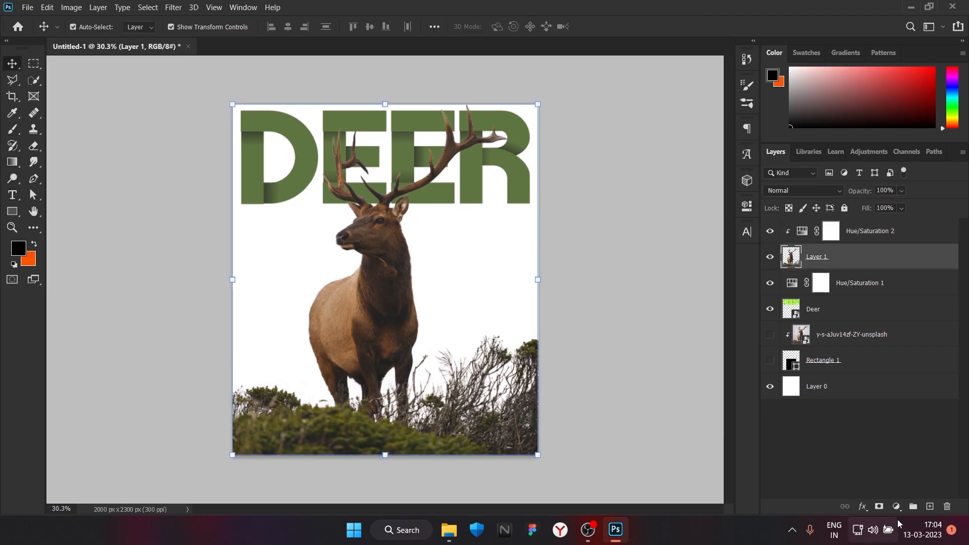
Add an empty layer beneath the deer cutout, test a soft black brush stroke near the head and undo it.
{"action": "key", "text": "ctrl+shift+alt+n"}
{"action": "key", "text": "b"}
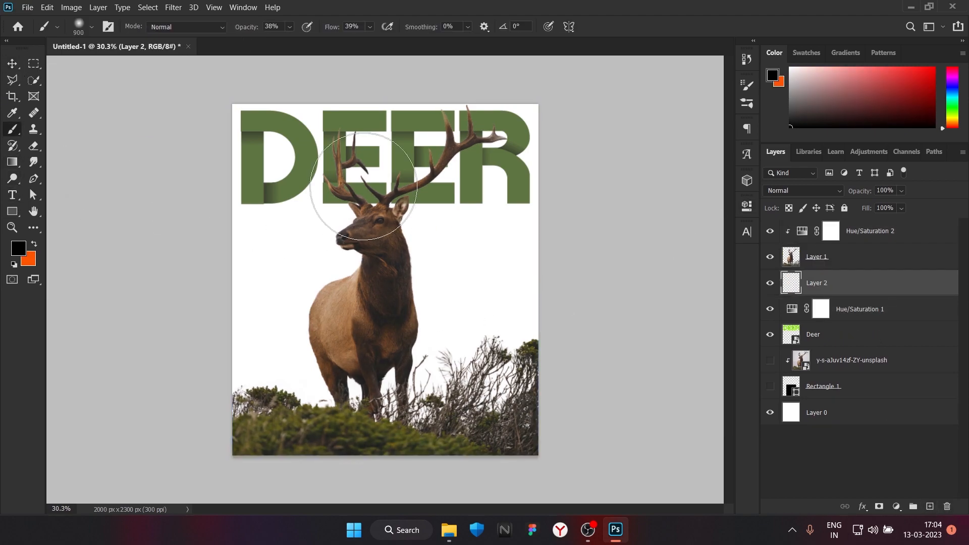
{"action": "left_click_drag", "start_coordinate": [303, 197], "coordinate": [353, 273]}
{"action": "key", "text": "ctrl+z"}
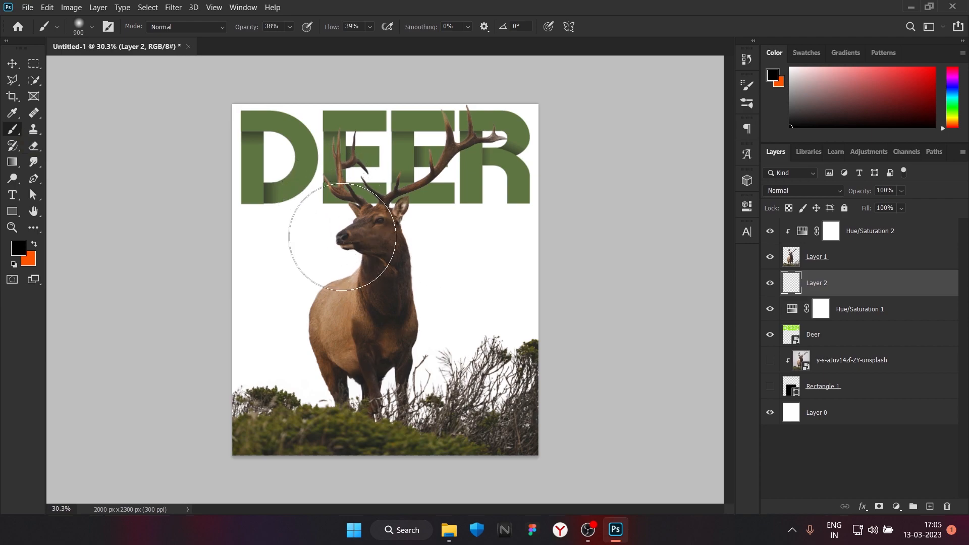
Reduce the brush size, brush a soft black shadow along the antler bases and undo the last stroke.
{"action": "key", "text": "bracketleft"}
{"action": "key", "text": "bracketleft"}
{"action": "key", "text": "bracketleft"}
{"action": "key", "text": "bracketleft"}
{"action": "key", "text": "bracketleft"}
{"action": "mouse_move", "coordinate": [328, 207]}
{"action": "left_mouse_down"}
{"action": "mouse_move", "coordinate": [394, 229]}
{"action": "mouse_move", "coordinate": [461, 179]}
{"action": "mouse_move", "coordinate": [444, 196]}
{"action": "left_mouse_up"}
{"action": "key", "text": "ctrl+z"}
Enlarge the soft brush, shade the letters behind the right antler and undo the excess stroke.
{"action": "key", "text": "bracketright"}
{"action": "key", "text": "bracketright"}
{"action": "key", "text": "bracketright"}
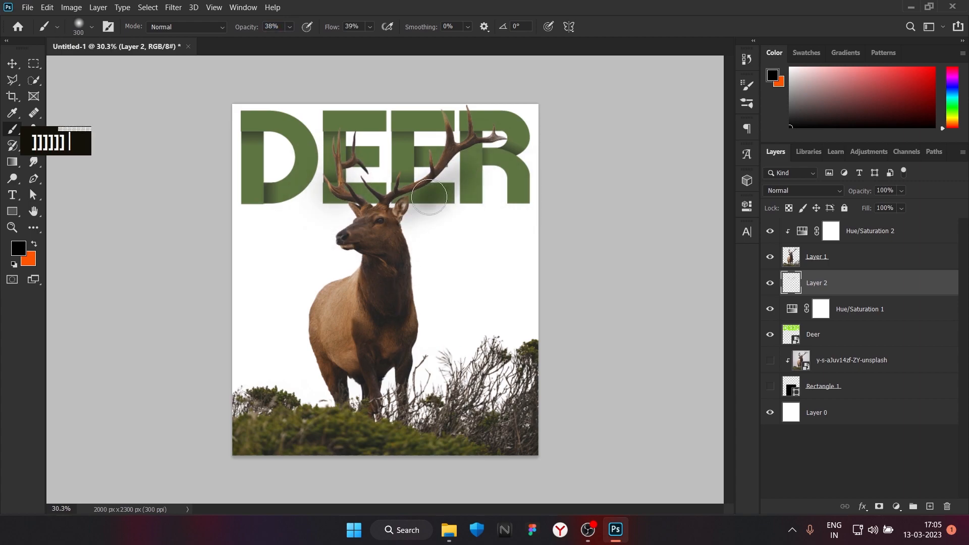
{"action": "key", "text": "bracketright"}
{"action": "key", "text": "bracketright"}
{"action": "key", "text": "bracketright"}
{"action": "left_click_drag", "start_coordinate": [447, 190], "coordinate": [477, 170]}
{"action": "key", "text": "ctrl+z"}
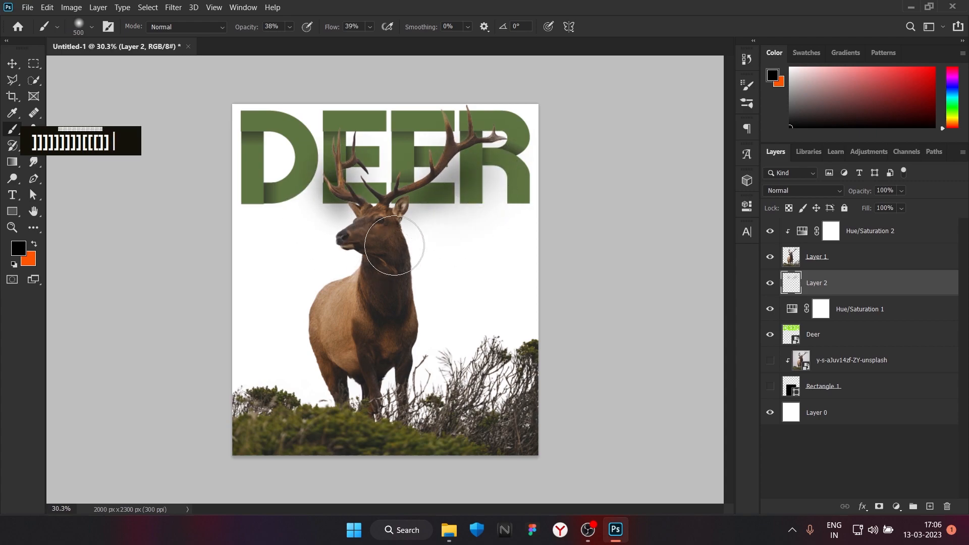
Try to paint a soft black shadow beside the deer's neck and head, using a brush of up to 800 px.
{"action": "key", "text": "p"}
{"action": "key", "text": "p"}
{"action": "left_click", "coordinate": [13, 130]}
{"action": "key", "text": "bracketleft"}
{"action": "key", "text": "bracketleft"}
{"action": "mouse_move", "coordinate": [401, 236]}
{"action": "left_mouse_down"}
{"action": "mouse_move", "coordinate": [406, 270]}
{"action": "mouse_move", "coordinate": [432, 237]}
{"action": "mouse_move", "coordinate": [443, 302]}
{"action": "left_mouse_up"}
{"action": "key", "text": "bracketright"}
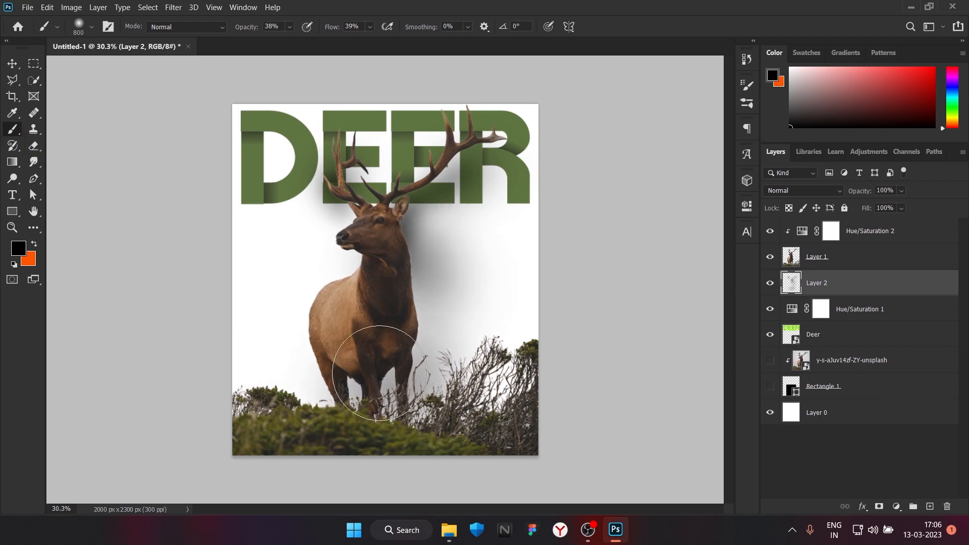
{"action": "scroll", "coordinate": [388, 275], "scroll_direction": "up", "scroll_amount": 1}
{"action": "mouse_move", "coordinate": [365, 266]}
{"action": "left_mouse_down"}
{"action": "mouse_move", "coordinate": [341, 356]}
{"action": "mouse_move", "coordinate": [344, 270]}
{"action": "mouse_move", "coordinate": [348, 331]}
{"action": "mouse_move", "coordinate": [368, 246]}
{"action": "mouse_move", "coordinate": [379, 243]}
{"action": "mouse_move", "coordinate": [305, 222]}
{"action": "left_mouse_up"}
{"action": "scroll", "coordinate": [305, 222], "scroll_direction": "down", "scroll_amount": 2}
Undo the shadow strokes painted beside the deer's neck and head.
{"action": "key", "text": "ctrl+z"}
{"action": "key", "text": "ctrl+z"}
{"action": "key", "text": "ctrl+z"}
{"action": "key", "text": "ctrl+z"}
{"action": "key", "text": "ctrl+z"}
{"action": "key", "text": "ctrl+z"}
{"action": "key", "text": "ctrl+z"}
{"action": "key", "text": "ctrl+z"}
{"action": "key", "text": "ctrl+z"}
{"action": "key", "text": "ctrl+z"}
{"action": "key", "text": "ctrl+z"}
{"action": "key", "text": "ctrl+z"}
{"action": "key", "text": "ctrl+z"}
{"action": "key", "text": "ctrl+z"}
{"action": "key", "text": "ctrl+z"}
{"action": "key", "text": "ctrl+z"}
{"action": "key", "text": "ctrl+z"}
{"action": "key", "text": "ctrl+z"}
{"action": "key", "text": "ctrl+z"}
{"action": "key", "text": "ctrl+z"}
{"action": "key", "text": "ctrl+z"}
{"action": "key", "text": "ctrl+z"}
{"action": "key", "text": "ctrl+z"}
{"action": "key", "text": "ctrl+z"}
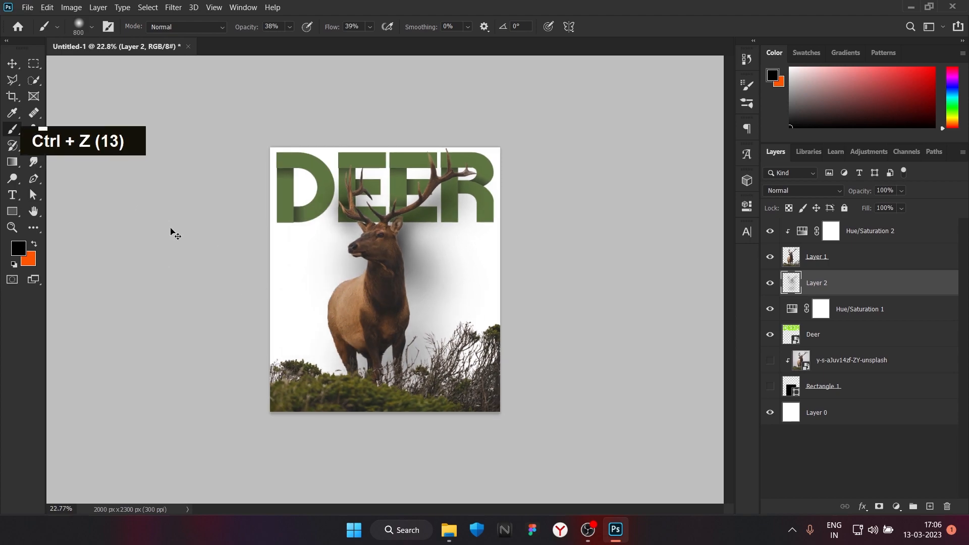
Try to paint a large soft shadow from the deer's face down behind its back, enlarging the brush to 1100 px.
{"action": "key", "text": "bracketleft"}
{"action": "key", "text": "bracketleft"}
{"action": "key", "text": "bracketleft"}
{"action": "key", "text": "bracketleft"}
{"action": "mouse_move", "coordinate": [359, 238]}
{"action": "left_mouse_down"}
{"action": "mouse_move", "coordinate": [374, 267]}
{"action": "mouse_move", "coordinate": [376, 243]}
{"action": "mouse_move", "coordinate": [349, 257]}
{"action": "mouse_move", "coordinate": [333, 283]}
{"action": "left_mouse_up"}
{"action": "key", "text": "bracketright"}
{"action": "key", "text": "bracketright"}
{"action": "key", "text": "bracketright"}
{"action": "key", "text": "backslash"}
{"action": "key", "text": "bracketright"}
{"action": "key", "text": "bracketright"}
{"action": "key", "text": "bracketright"}
{"action": "left_click", "coordinate": [322, 289]}
{"action": "double_click", "coordinate": [307, 316]}
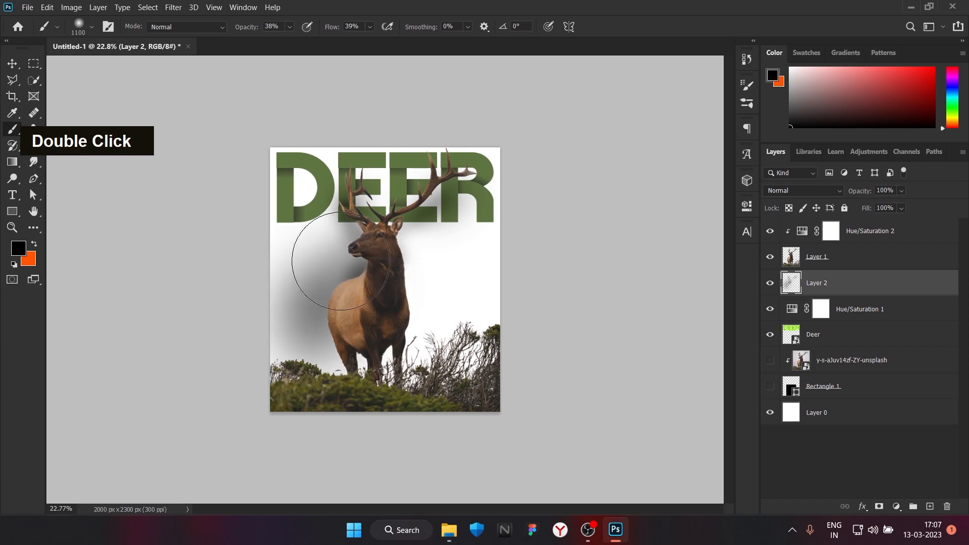
{"action": "left_click", "coordinate": [333, 263]}
Undo the large shadow strokes painted beside the deer's face and back.
{"action": "left_click", "coordinate": [11, 80]}
{"action": "key", "text": "ctrl+z"}
{"action": "key", "text": "ctrl+z"}
{"action": "key", "text": "ctrl+z"}
{"action": "key", "text": "ctrl+z"}
{"action": "key", "text": "ctrl+z"}
{"action": "key", "text": "ctrl+z"}
{"action": "key", "text": "ctrl+z"}
{"action": "key", "text": "ctrl+z"}
{"action": "key", "text": "ctrl+z"}
{"action": "key", "text": "ctrl+z"}
{"action": "key", "text": "ctrl+z"}
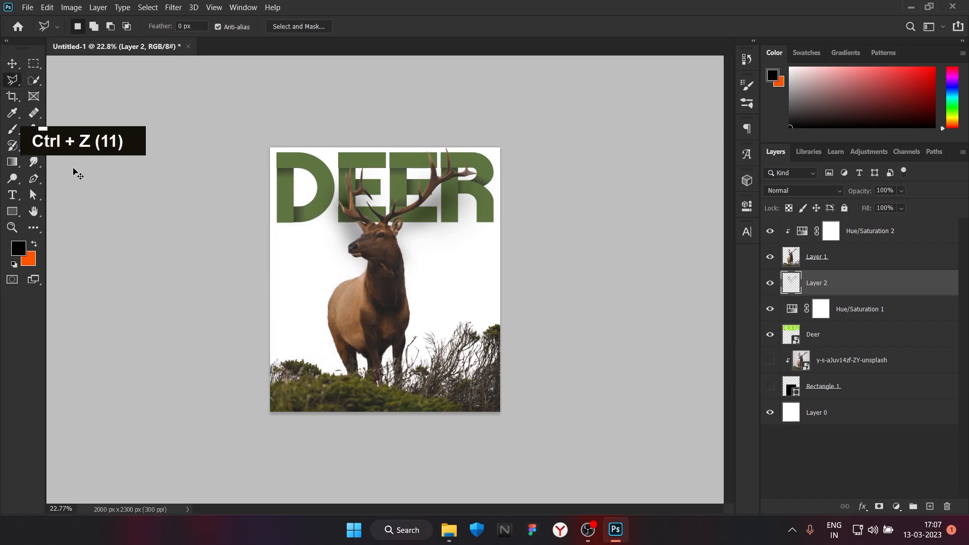
Paint soft black shading behind the deer's lower body on Layer 2, enlarging the brush beyond 1100 px.
{"action": "left_click", "coordinate": [12, 64]}
{"action": "left_click", "coordinate": [209, 174]}
{"action": "scroll", "coordinate": [258, 260], "scroll_direction": "up", "scroll_amount": 1}
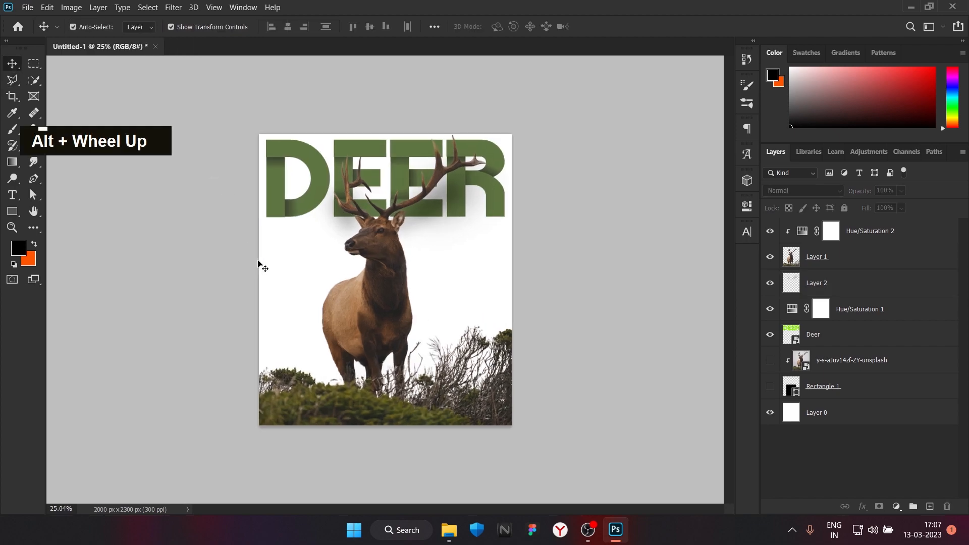
{"action": "left_click", "coordinate": [11, 129]}
{"action": "left_click", "coordinate": [831, 284]}
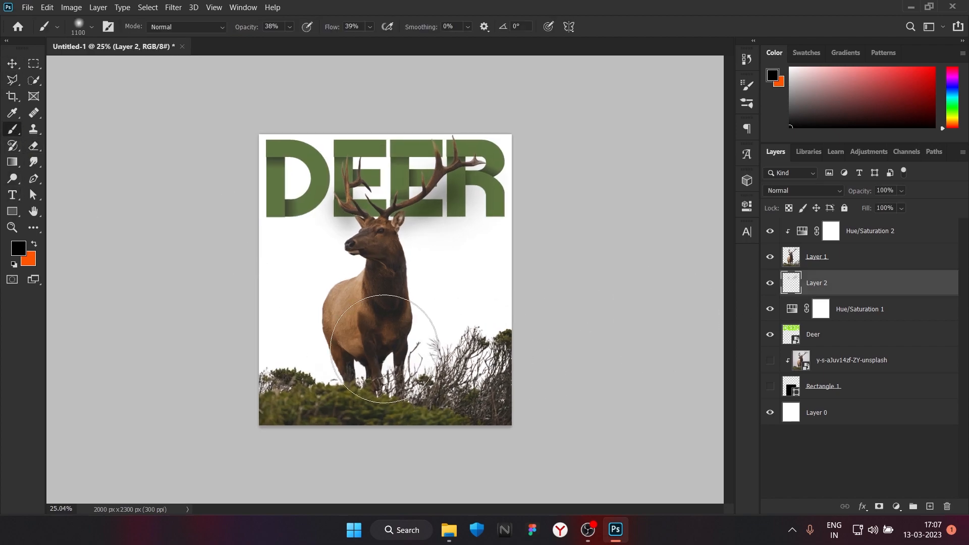
{"action": "double_click", "coordinate": [385, 346]}
{"action": "key", "text": "ctrl+z"}
{"action": "key", "text": "ctrl+z"}
{"action": "key", "text": "bracketright"}
{"action": "key", "text": "bracketright"}
{"action": "key", "text": "bracketright"}
{"action": "double_click", "coordinate": [461, 325]}
Enlarge the brush to 2000 px and softly shade the lower background around the deer with a smooth grey gradient.
{"action": "key", "text": "bracketright"}
{"action": "key", "text": "bracketright"}
{"action": "key", "text": "bracketright"}
{"action": "key", "text": "bracketright"}
{"action": "key", "text": "bracketright"}
{"action": "key", "text": "bracketright"}
{"action": "key", "text": "ctrl+z"}
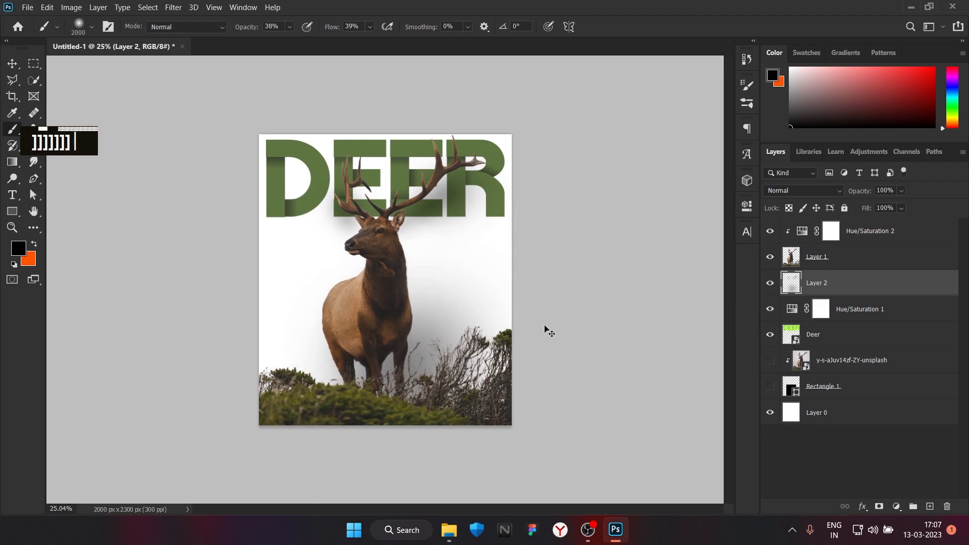
{"action": "scroll", "coordinate": [398, 365], "scroll_direction": "down", "scroll_amount": 3}
{"action": "double_click", "coordinate": [434, 331]}
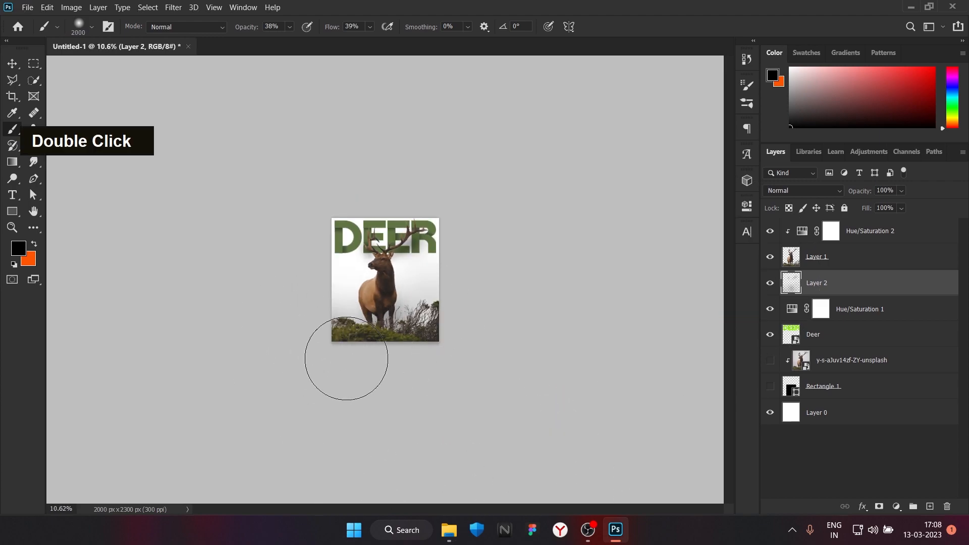
{"action": "key", "text": "ctrl+z"}
{"action": "key", "text": "ctrl+z"}
{"action": "key", "text": "ctrl+z"}
{"action": "key", "text": "ctrl+z"}
{"action": "key", "text": "ctrl+z"}
{"action": "key", "text": "ctrl+z"}
{"action": "scroll", "coordinate": [411, 342], "scroll_direction": "up", "scroll_amount": 4}
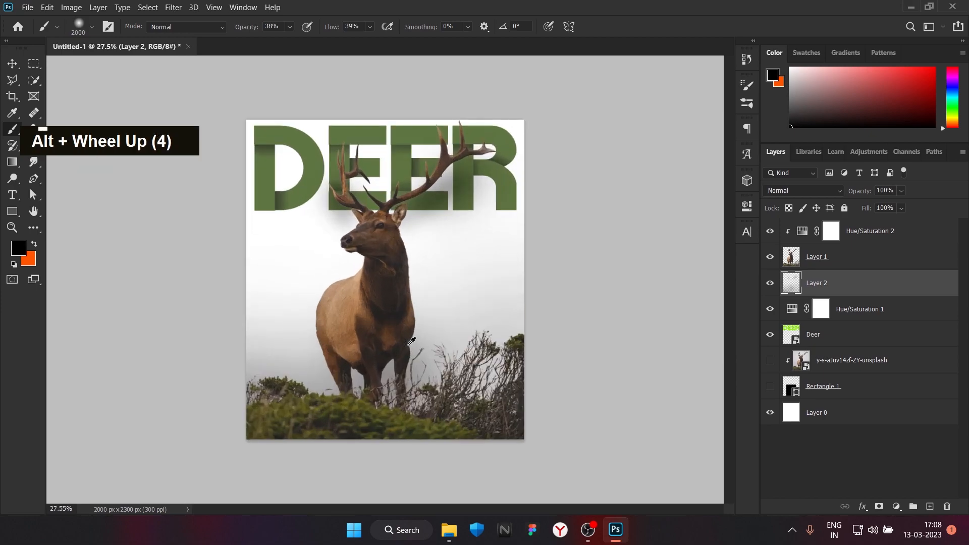
Add a Lorem ipsum paragraph in dark olive 5.01 pt text below the letter D, in a box about 448 px wide.
{"action": "key", "text": "t"}
{"action": "left_click", "coordinate": [747, 231]}
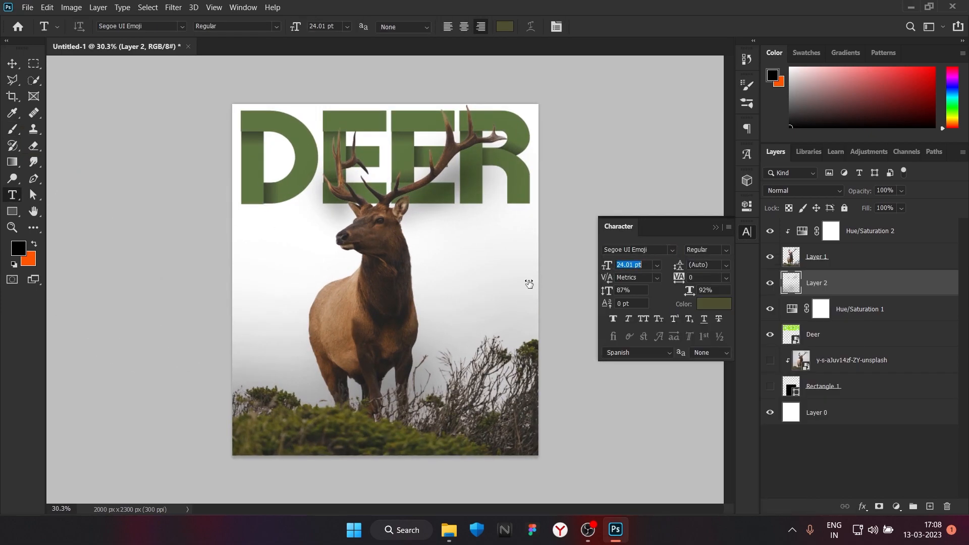
{"action": "left_click", "coordinate": [713, 303]}
{"action": "left_click", "coordinate": [843, 270]}
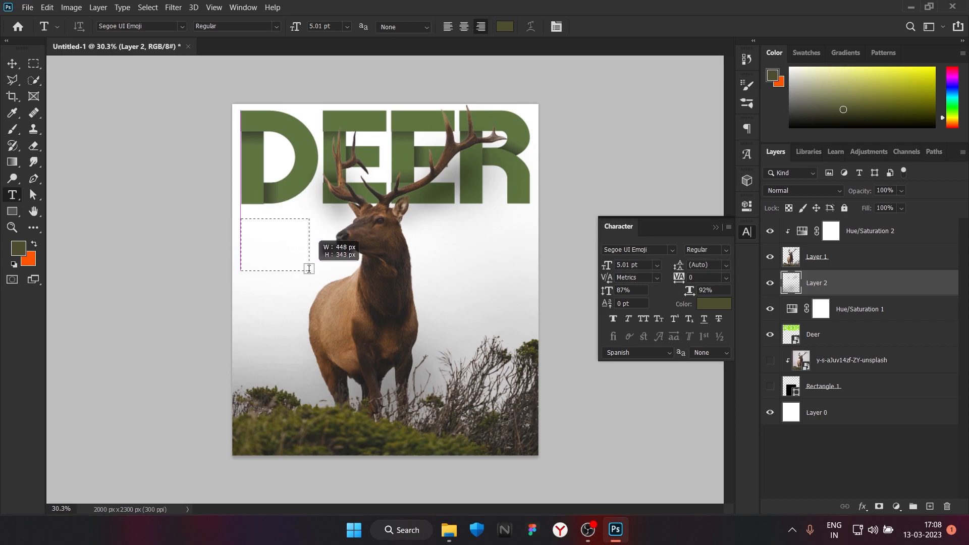
{"action": "left_click_drag", "start_coordinate": [308, 268], "coordinate": [309, 271]}
{"action": "key", "text": "ctrl+v"}
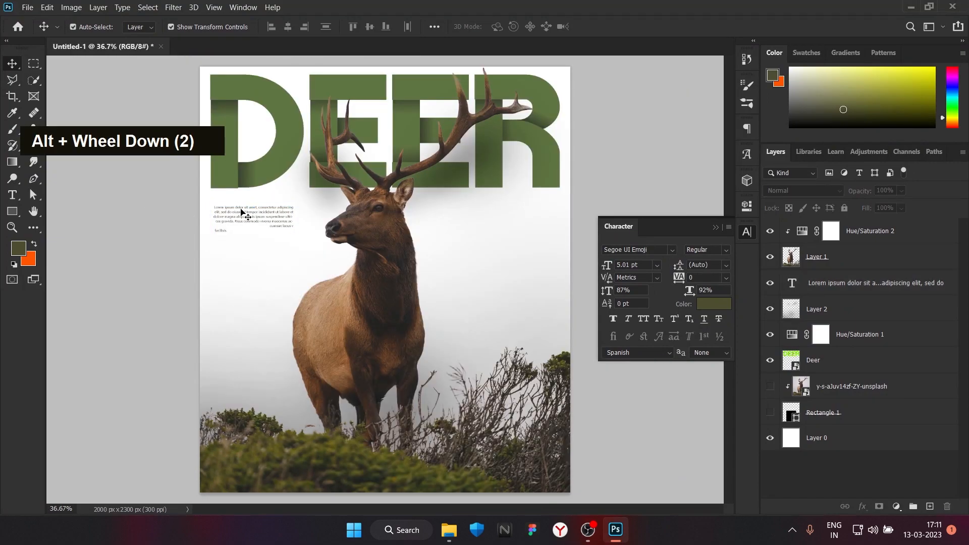
{"action": "left_click_drag", "start_coordinate": [281, 223], "coordinate": [279, 211]}
Create a second text box beneath the letter R and fill it with Lorem ipsum followed by random filler words.
{"action": "key", "text": "t"}
{"action": "left_click_drag", "start_coordinate": [477, 204], "coordinate": [559, 348]}
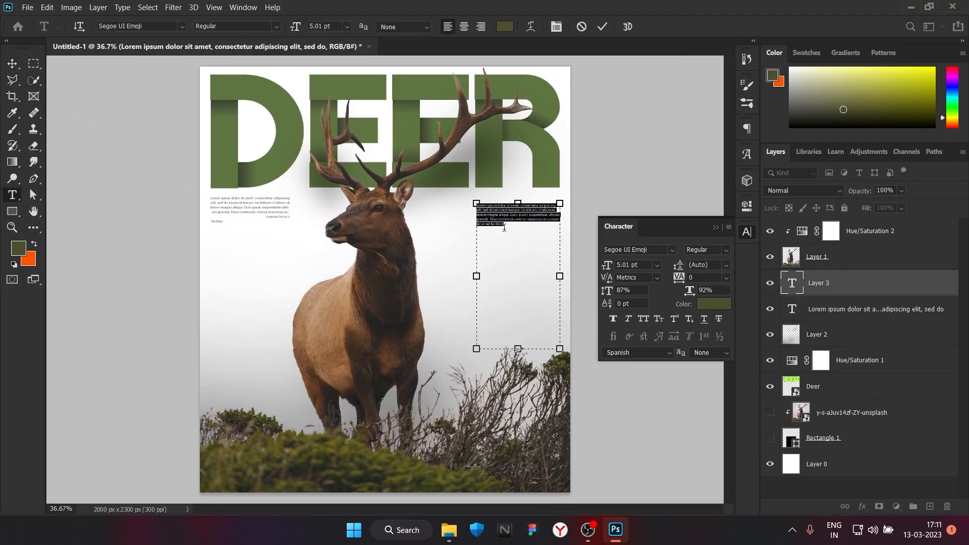
{"action": "type", "text": "cdg smd cg ghjvh xdxc z g nb vx cshjh sdbjhb kjg sd b zb bi nscjc bjb zkjs svhb fjh jl njhsd j njhsd bkjh jkdcb "}
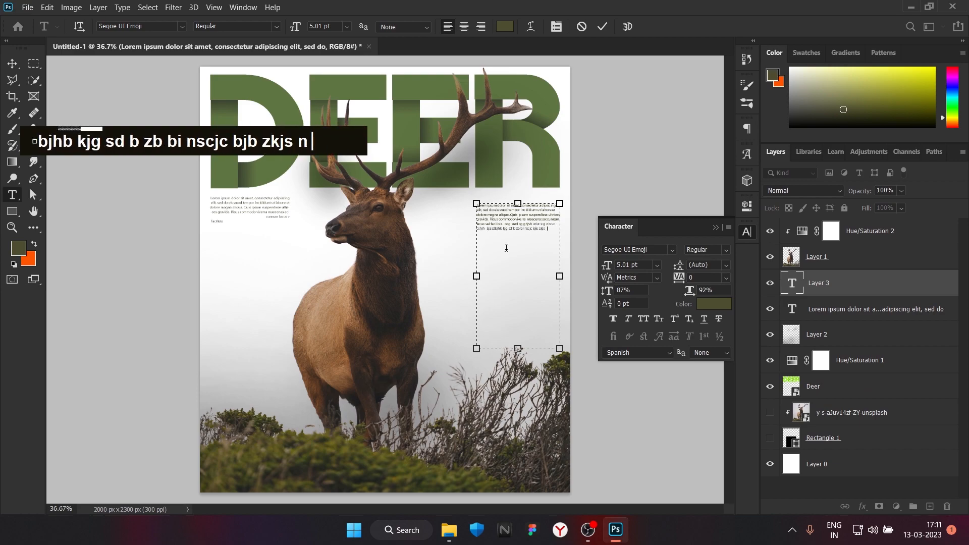
{"action": "type", "text": "gaeblhjtij rih sle jndkusygweua zsd hsd j bzdf ilzfd ih oud jj jkd njk vfdgd dfvfv dzfa dfvb."}
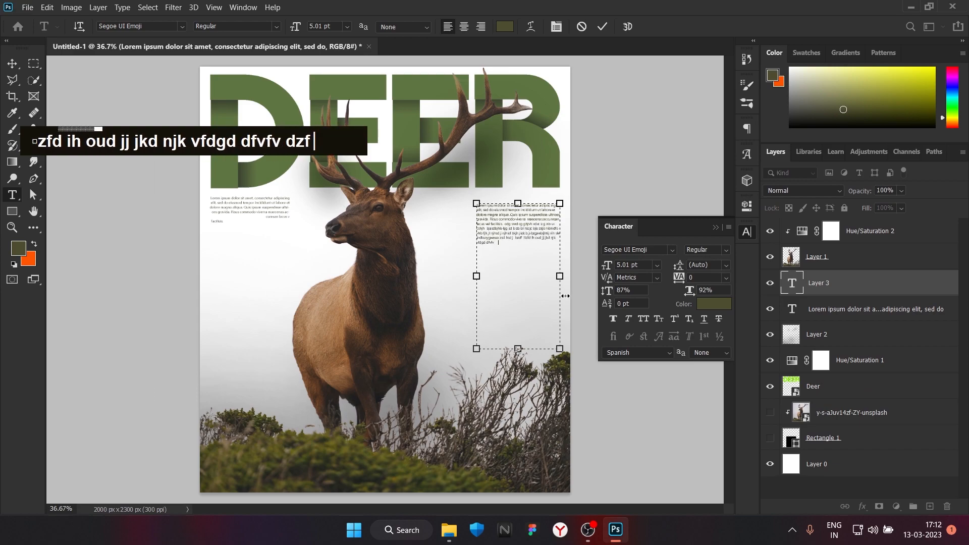
Adjust the second paragraph's size and position so it sits under the R, level with the first paragraph.
{"action": "left_click", "coordinate": [12, 63]}
{"action": "left_click", "coordinate": [544, 247]}
{"action": "left_click_drag", "start_coordinate": [505, 243], "coordinate": [504, 239]}
{"action": "left_click_drag", "start_coordinate": [478, 268], "coordinate": [477, 269]}
{"action": "key", "text": "Return"}
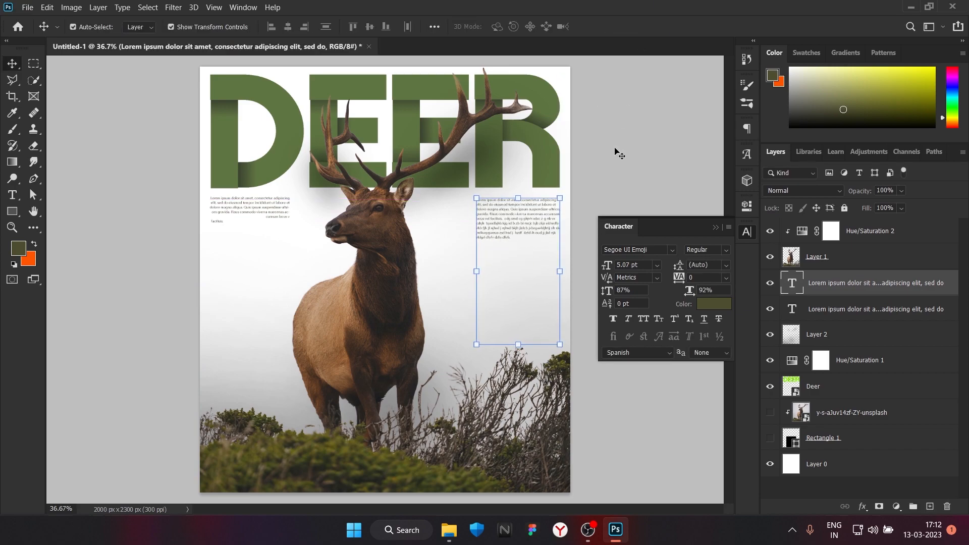
{"action": "left_click_drag", "start_coordinate": [520, 224], "coordinate": [521, 229]}
Add a "Lorem Ipsum" text line just below the second paragraph, aligned with its starting edge.
{"action": "key", "text": "t"}
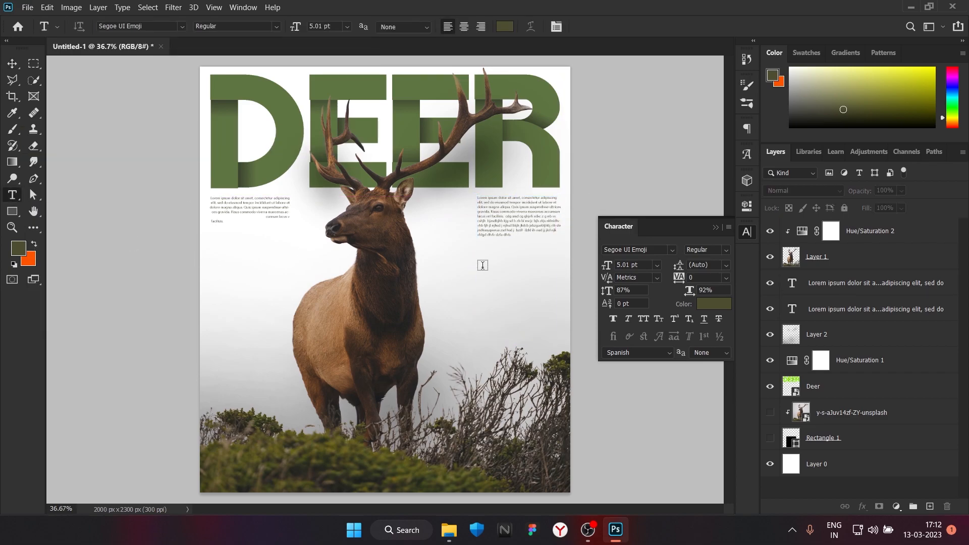
{"action": "scroll", "coordinate": [479, 264], "scroll_direction": "up", "scroll_amount": 1}
{"action": "left_click", "coordinate": [471, 251]}
{"action": "key", "text": "v"}
{"action": "scroll", "coordinate": [485, 248], "scroll_direction": "up", "scroll_amount": 2}
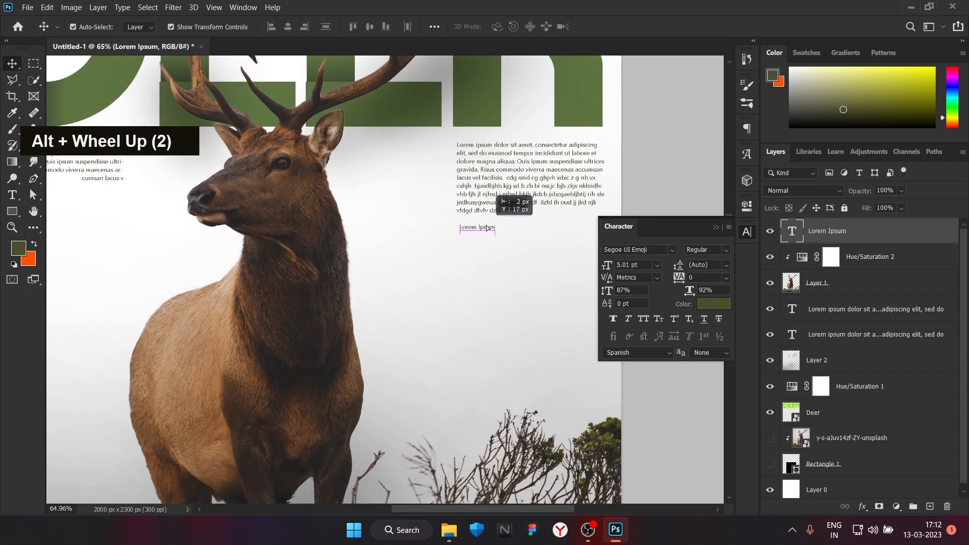
Place vecteezy_barcode_1199360.png from the Downloads folder below the "Lorem Ipsum" line and scale it to the paragraph's width.
{"action": "left_click_drag", "start_coordinate": [285, 131], "coordinate": [500, 298]}
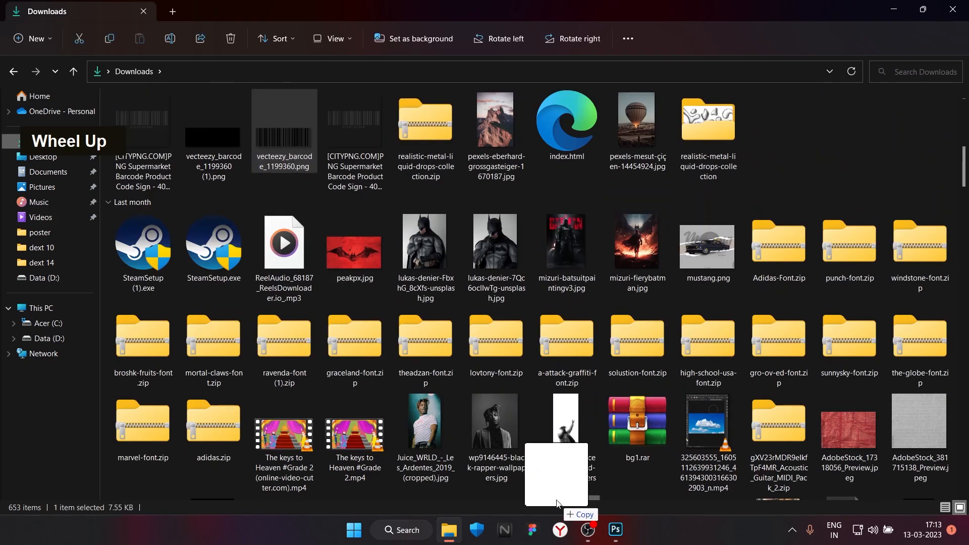
{"action": "left_click_drag", "start_coordinate": [385, 331], "coordinate": [385, 260]}
{"action": "left_click_drag", "start_coordinate": [531, 244], "coordinate": [426, 245]}
{"action": "left_click_drag", "start_coordinate": [415, 246], "coordinate": [549, 262]}
{"action": "left_click", "coordinate": [612, 27]}
{"action": "left_click", "coordinate": [499, 239]}
{"action": "left_click", "coordinate": [612, 27]}
Apply a Color Overlay to the barcode using the green sampled from the DEER title.
{"action": "double_click", "coordinate": [865, 240]}
{"action": "left_click", "coordinate": [508, 286]}
{"action": "left_click", "coordinate": [776, 162]}
{"action": "left_click", "coordinate": [524, 86]}
{"action": "key", "text": "Return"}
{"action": "left_click", "coordinate": [902, 137]}
{"action": "scroll", "coordinate": [532, 255], "scroll_direction": "down", "scroll_amount": 2, "text": "alt"}
{"action": "scroll", "coordinate": [474, 93], "scroll_direction": "up", "scroll_amount": 1, "text": "alt"}
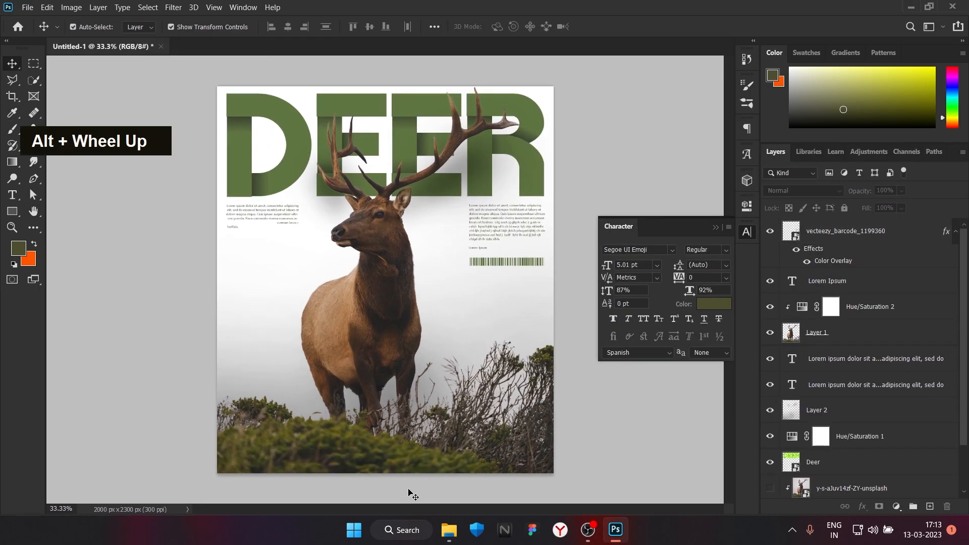
Switch to File Explorer and open the texture folder at Data (D:) > dextop > dext 8 > kits.
{"action": "key", "text": "super"}
{"action": "left_click", "coordinate": [622, 123]}
{"action": "scroll", "coordinate": [555, 303], "scroll_direction": "down", "scroll_amount": 3}
{"action": "mouse_move", "coordinate": [448, 530]}
{"action": "left_click", "coordinate": [440, 479]}
{"action": "left_click", "coordinate": [45, 277]}
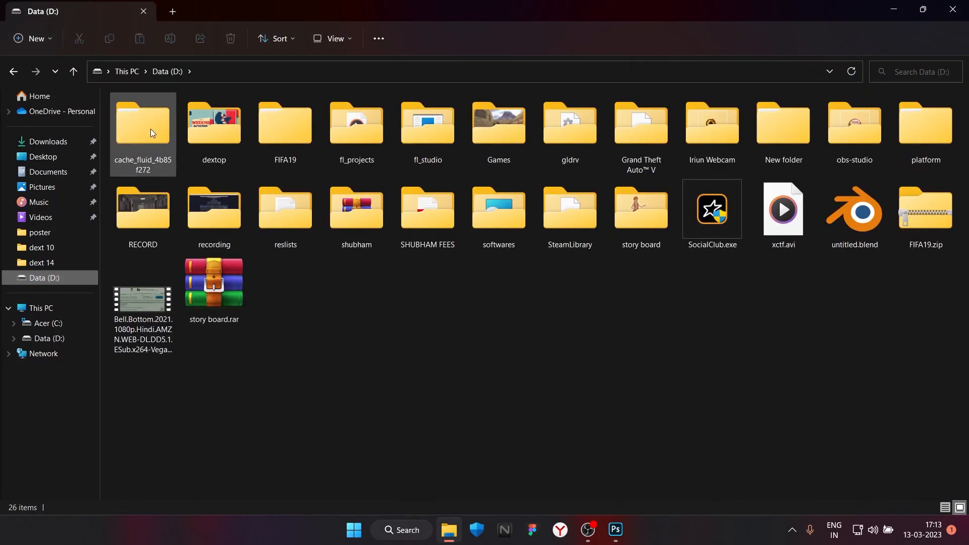
{"action": "double_click", "coordinate": [214, 124]}
{"action": "double_click", "coordinate": [570, 129]}
{"action": "double_click", "coordinate": [285, 128]}
{"action": "double_click", "coordinate": [498, 128]}
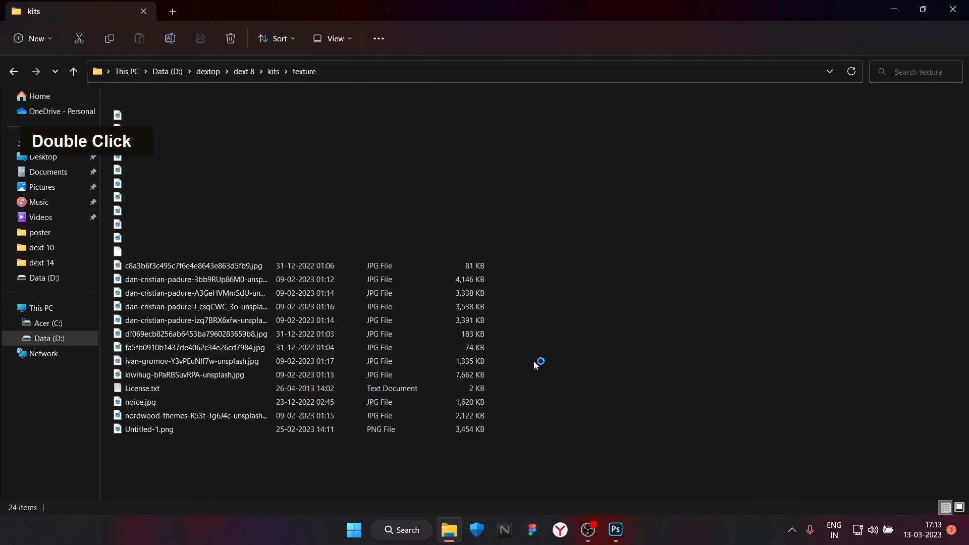
Place the grey concrete texture alex-lvrs-Md6_qA-BMis-unsplash in the poster and stretch it to cover the whole page.
{"action": "left_click_drag", "start_coordinate": [711, 133], "coordinate": [390, 303]}
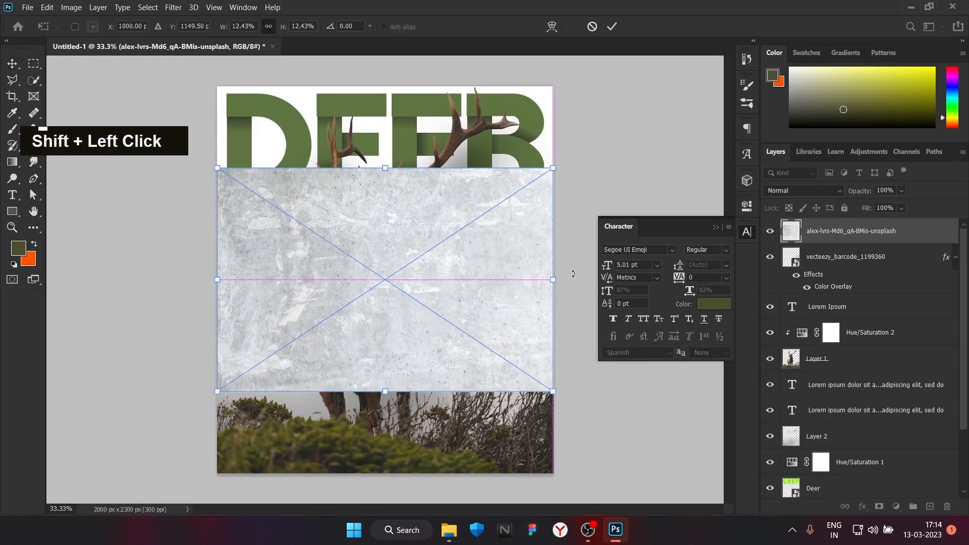
{"action": "left_click_drag", "start_coordinate": [564, 250], "coordinate": [377, 177], "text": "shift"}
{"action": "left_click_drag", "start_coordinate": [497, 280], "coordinate": [555, 280], "text": "alt"}
{"action": "left_click_drag", "start_coordinate": [256, 281], "coordinate": [215, 285], "text": "shift"}
{"action": "key", "text": "Return"}
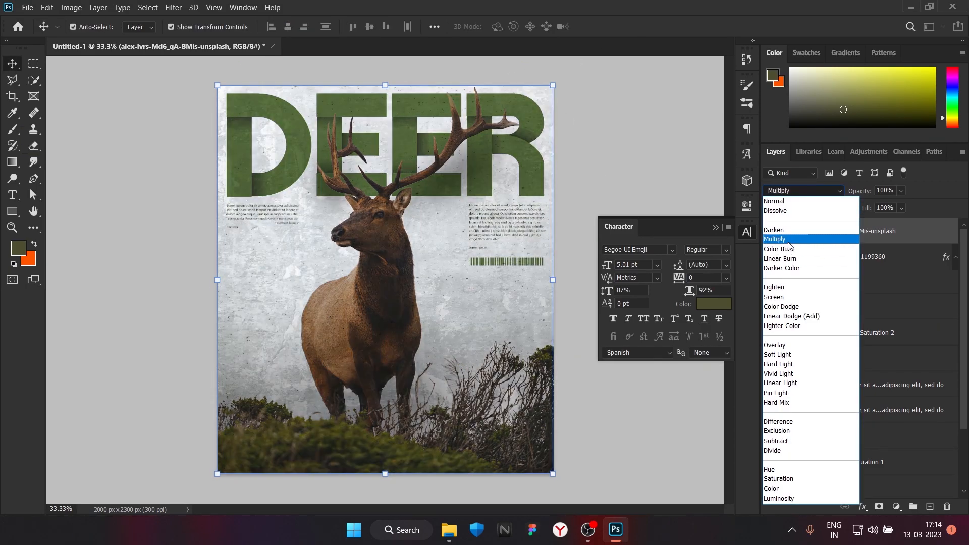
Set the concrete texture's blend mode to Multiply and lower its opacity.
{"action": "left_click", "coordinate": [775, 238]}
{"action": "left_click", "coordinate": [901, 190]}
{"action": "left_click_drag", "start_coordinate": [917, 204], "coordinate": [882, 206]}
{"action": "left_click", "coordinate": [715, 227]}
Place the paper texture ivan-gromov-Y3vPEuNlf7w-unsplash, scale it to the poster's full height, and keep its blend mode Normal.
{"action": "left_click", "coordinate": [450, 529]}
{"action": "left_click_drag", "start_coordinate": [573, 242], "coordinate": [465, 307]}
{"action": "left_click_drag", "start_coordinate": [569, 269], "coordinate": [235, 292]}
{"action": "left_click_drag", "start_coordinate": [385, 167], "coordinate": [385, 87]}
{"action": "key", "text": "Return"}
{"action": "left_click", "coordinate": [802, 190]}
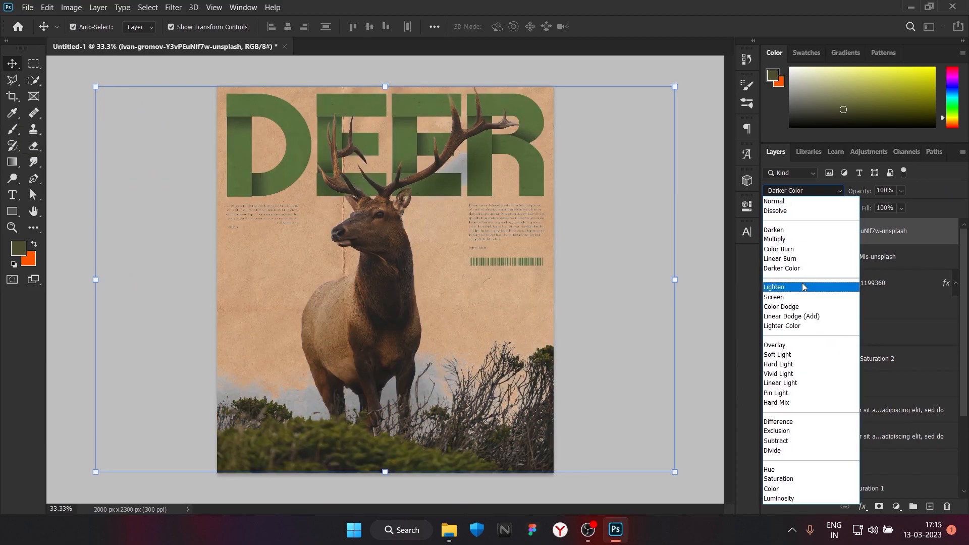
{"action": "left_click", "coordinate": [787, 201]}
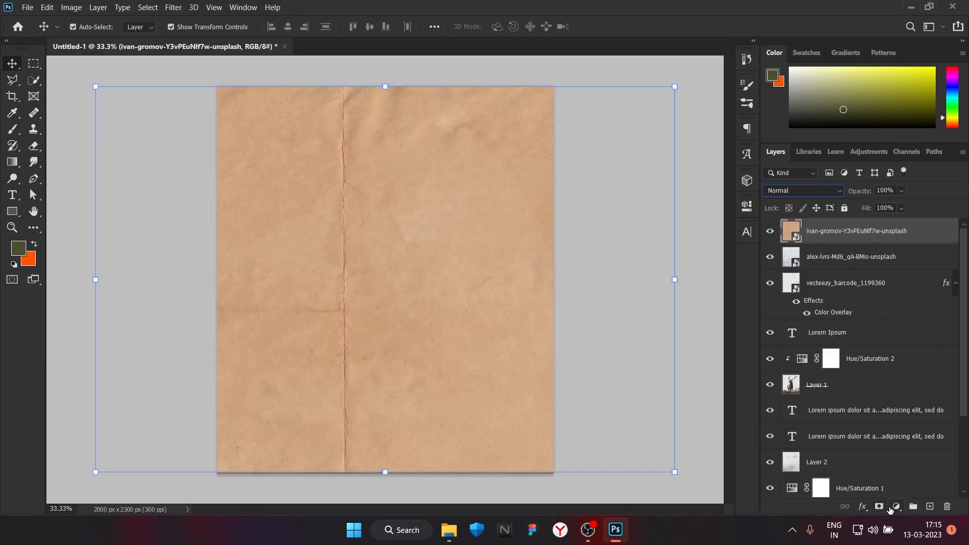
Desaturate the paper texture with a Hue/Saturation adjustment layer and convert both layers into one smart object.
{"action": "left_click", "coordinate": [896, 506]}
{"action": "left_click", "coordinate": [899, 385]}
{"action": "left_click", "coordinate": [715, 202]}
{"action": "left_click", "coordinate": [876, 257], "text": "shift"}
{"action": "right_click", "coordinate": [875, 257]}
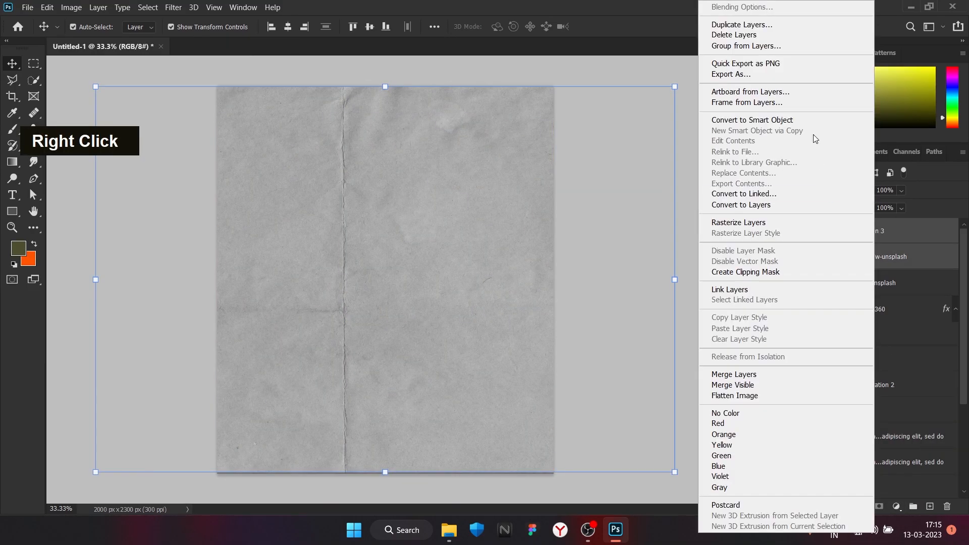
{"action": "left_click", "coordinate": [753, 119]}
Set the desaturated paper smart object to Soft Light blending at 75% opacity.
{"action": "left_click", "coordinate": [803, 190]}
{"action": "left_click", "coordinate": [810, 356]}
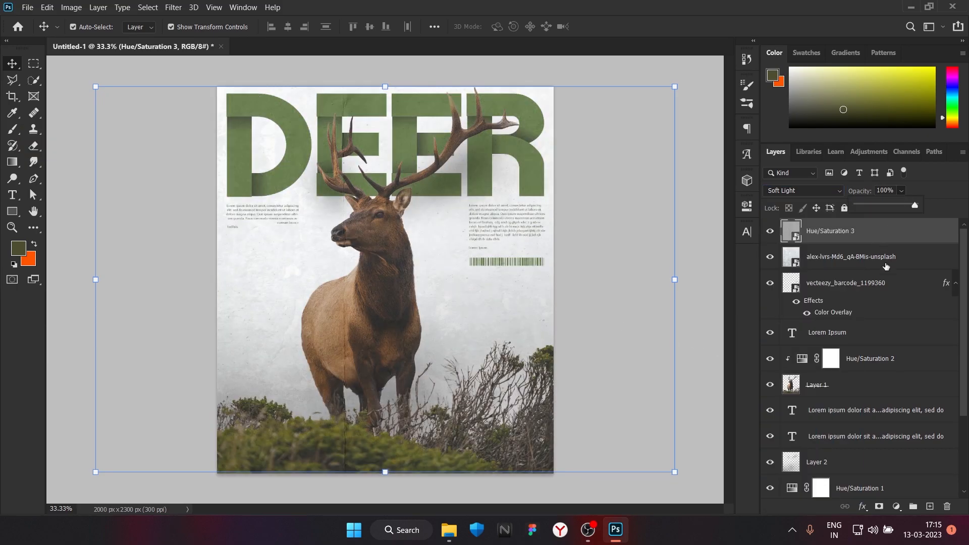
{"action": "scroll", "coordinate": [389, 247], "scroll_direction": "up", "scroll_amount": 1}
{"action": "scroll", "coordinate": [389, 247], "scroll_direction": "down", "scroll_amount": 1}
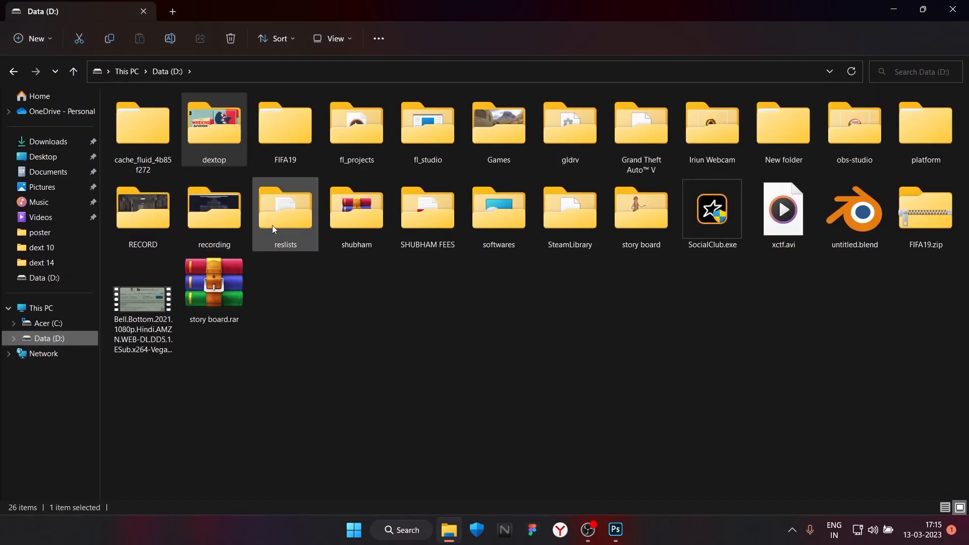
Open text font.psd from the dextop folder in File Explorer and bring its "NEW POSTER" graphic into the poster's lower-left corner.
{"action": "double_click", "coordinate": [214, 126]}
{"action": "double_click", "coordinate": [143, 237]}
{"action": "scroll", "coordinate": [383, 217], "scroll_direction": "down", "scroll_amount": 5}
{"action": "double_click", "coordinate": [639, 307]}
{"action": "left_click_drag", "start_coordinate": [286, 126], "coordinate": [263, 436]}
Add a green Color Overlay at 97% opacity to the "NEW POSTER" graphic (Group 8).
{"action": "double_click", "coordinate": [884, 242]}
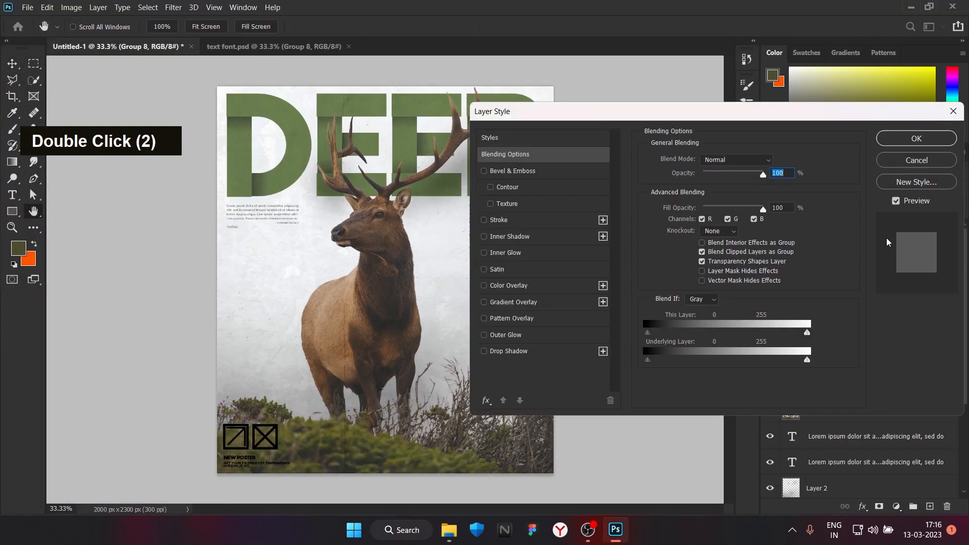
{"action": "left_click", "coordinate": [508, 285]}
Try a light grey and a lighter green sampled from the poster as the graphic's overlay color.
{"action": "left_click", "coordinate": [774, 161]}
{"action": "left_click", "coordinate": [443, 353]}
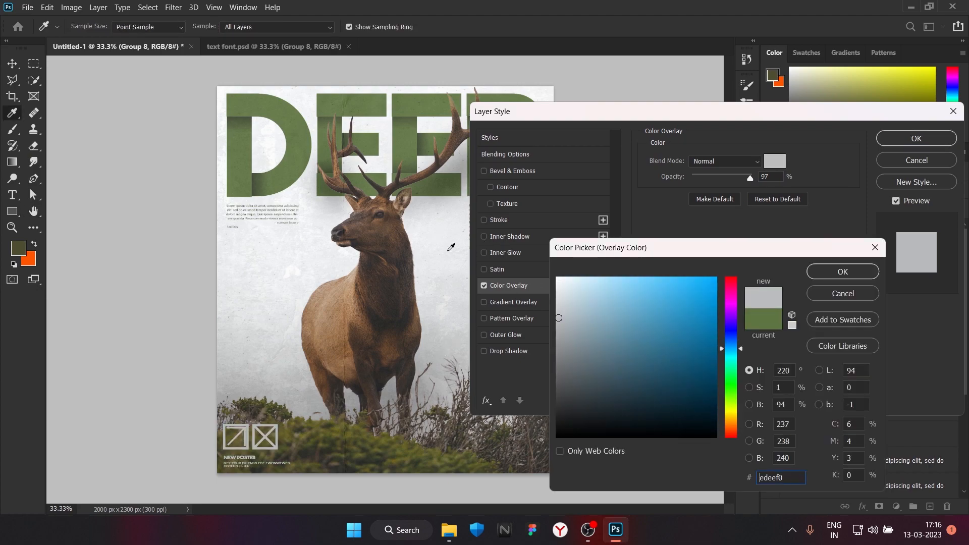
{"action": "left_click", "coordinate": [438, 238]}
{"action": "left_click_drag", "start_coordinate": [425, 220], "coordinate": [320, 193]}
{"action": "left_click_drag", "start_coordinate": [621, 352], "coordinate": [612, 352]}
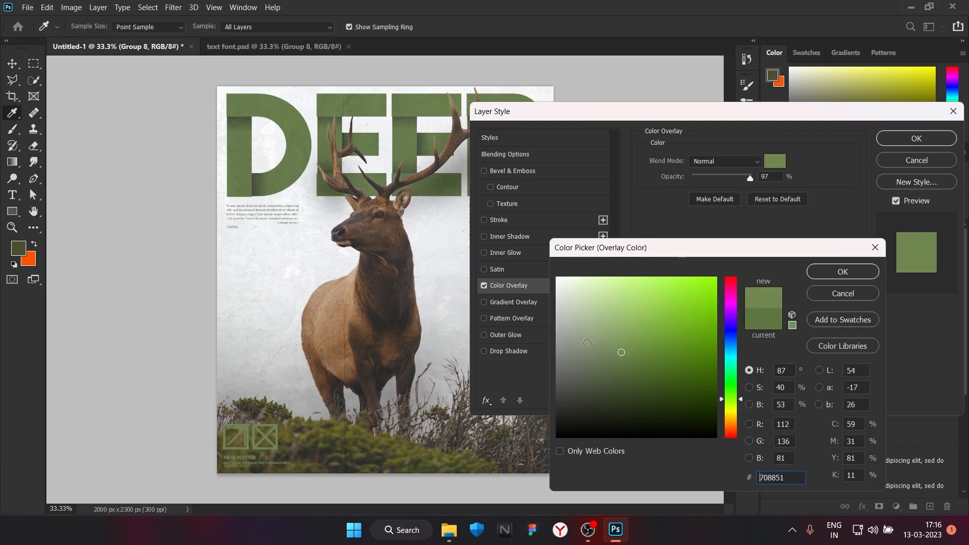
{"action": "key", "text": "ctrl+z"}
{"action": "left_click", "coordinate": [840, 294]}
Accept the Color Overlay and move the "NEW POSTER" graphic below the barcode, above the bushes.
{"action": "left_click", "coordinate": [917, 138]}
{"action": "left_click_drag", "start_coordinate": [265, 436], "coordinate": [502, 304]}
{"action": "key", "text": "ctrl+z"}
{"action": "key", "text": "Return"}
{"action": "scroll", "coordinate": [547, 328], "scroll_direction": "down", "scroll_amount": 3}
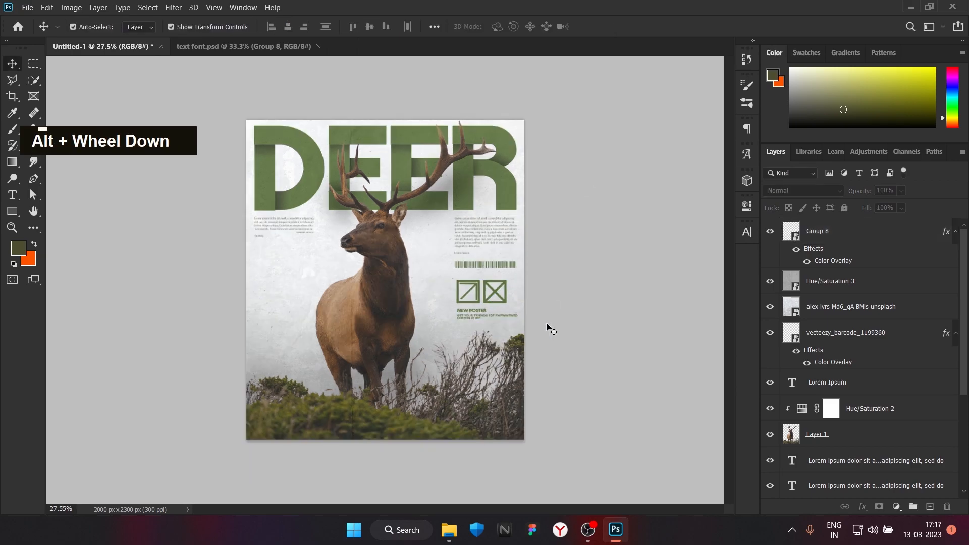
{"action": "scroll", "coordinate": [582, 290], "scroll_direction": "up", "scroll_amount": 3}
Add an empty layer directly beneath the deer cutout (Layer 1).
{"action": "left_click", "coordinate": [442, 369]}
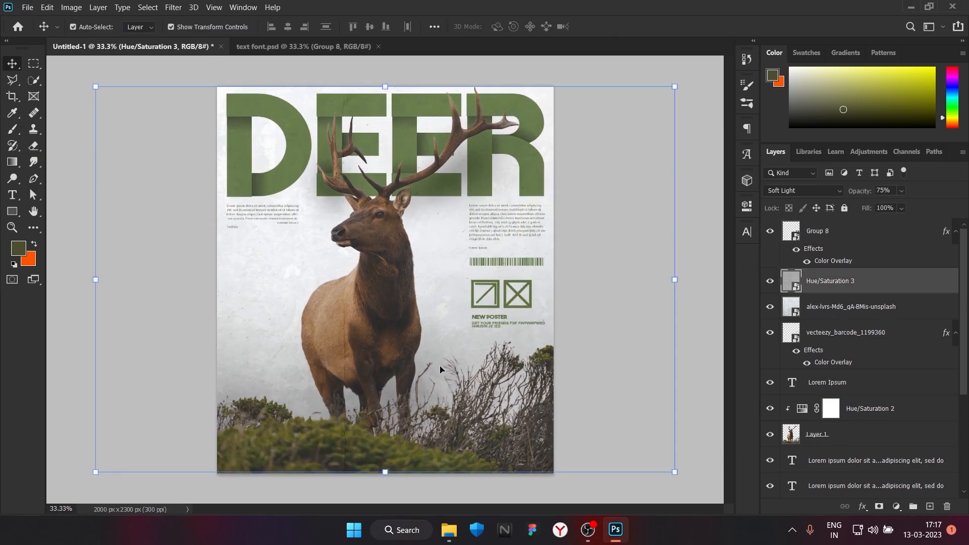
{"action": "left_click", "coordinate": [697, 433]}
{"action": "left_click", "coordinate": [929, 506], "text": "ctrl"}
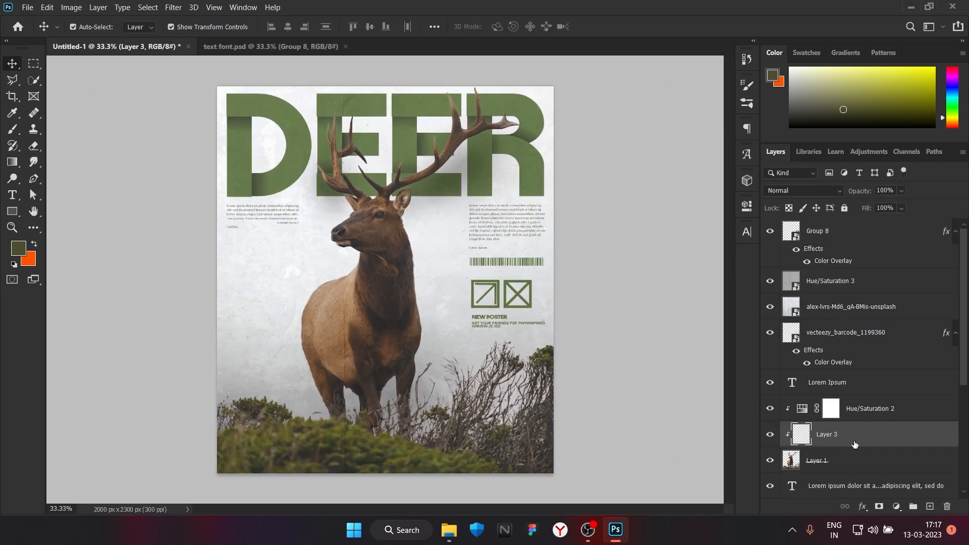
Try to clip the deer cutout to an olive rectangle of about 2012 × 2312 px and move both layers up the stack.
{"action": "left_click", "coordinate": [12, 212]}
{"action": "left_click_drag", "start_coordinate": [216, 86], "coordinate": [554, 474]}
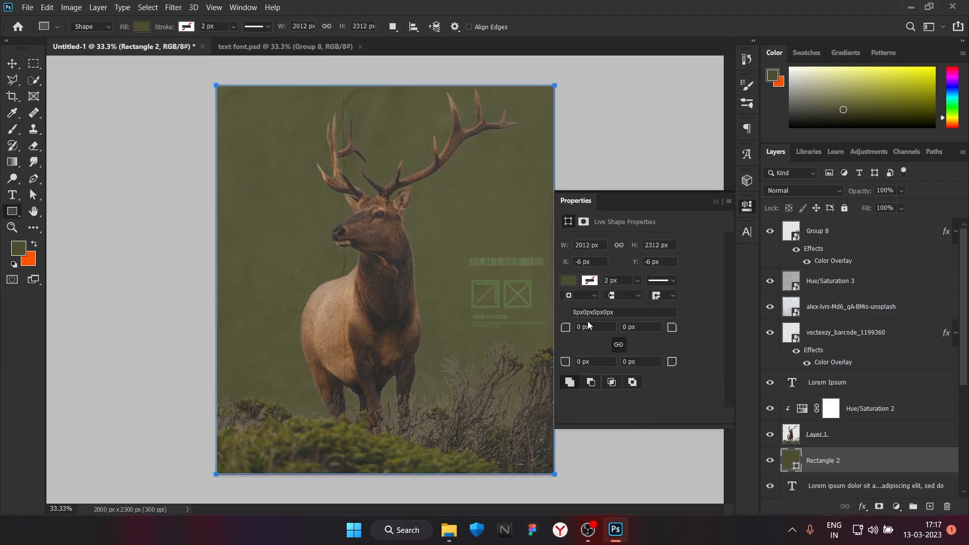
{"action": "right_click", "coordinate": [852, 443]}
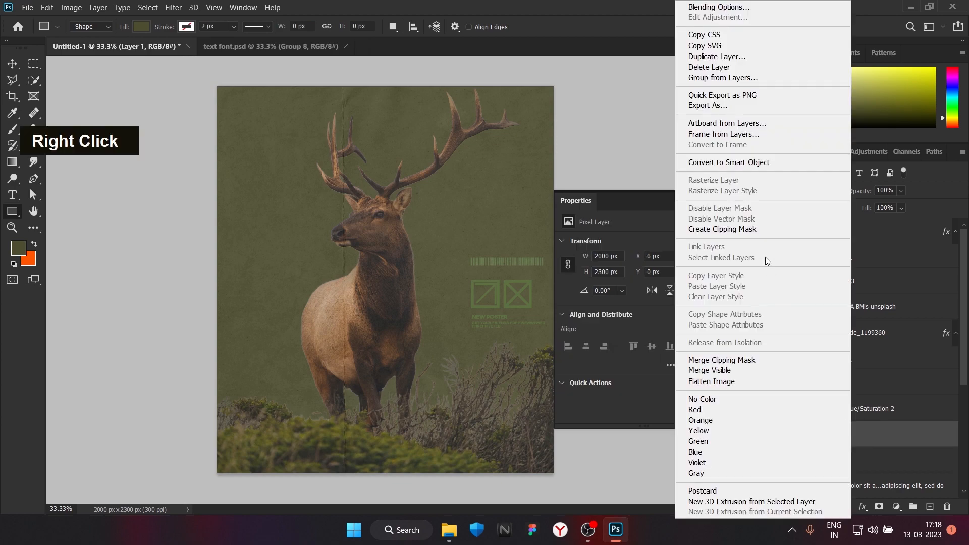
{"action": "left_click", "coordinate": [722, 229]}
{"action": "left_click", "coordinate": [858, 460], "text": "shift"}
{"action": "left_click_drag", "start_coordinate": [857, 456], "coordinate": [883, 348]}
Undo the olive rectangle, the clipping mask and the layer reordering.
{"action": "key", "text": "ctrl+z"}
{"action": "key", "text": "ctrl+z"}
{"action": "key", "text": "ctrl+z"}
{"action": "key", "text": "ctrl+z"}
{"action": "key", "text": "ctrl+z"}
{"action": "key", "text": "ctrl+z"}
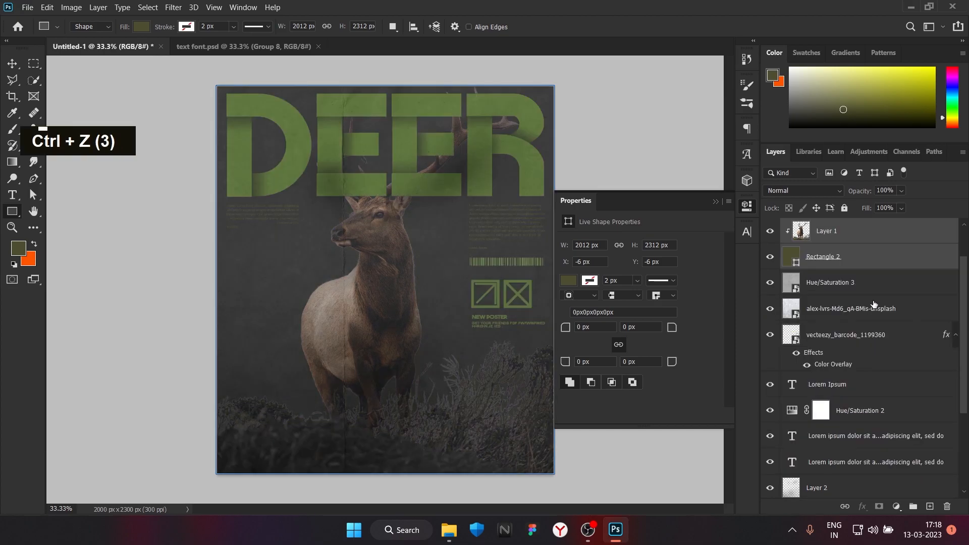
{"action": "double_click", "coordinate": [516, 214]}
{"action": "left_click", "coordinate": [518, 200]}
{"action": "scroll", "coordinate": [585, 307], "scroll_direction": "down", "scroll_amount": 1}
{"action": "scroll", "coordinate": [590, 320], "scroll_direction": "up", "scroll_amount": 2}
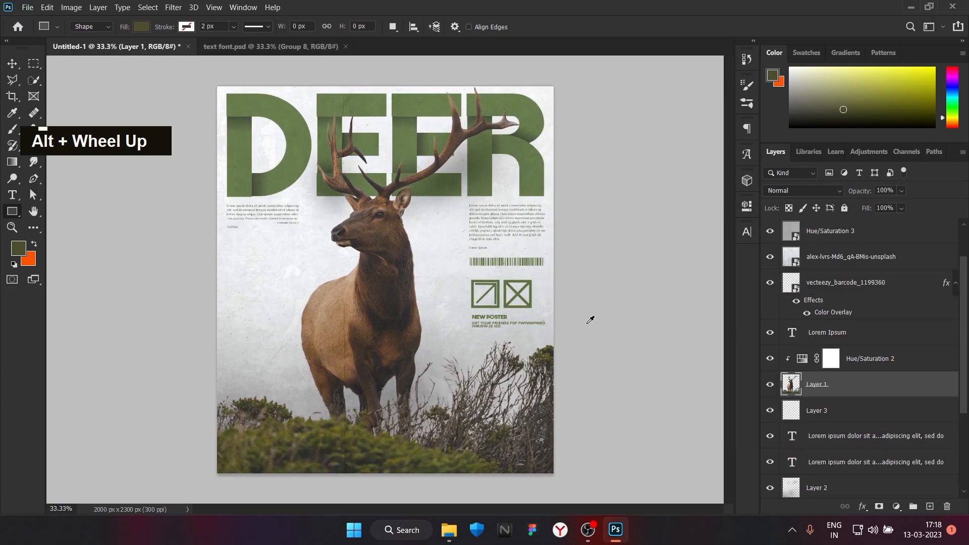
Bring the vertical "GET YOUR FRIENDS FDF FWFWWFWED" text from text font.psd into the poster, beside the deer near the poster's left edge.
{"action": "left_click", "coordinate": [271, 48]}
{"action": "key", "text": "v"}
{"action": "left_click_drag", "start_coordinate": [225, 467], "coordinate": [221, 371]}
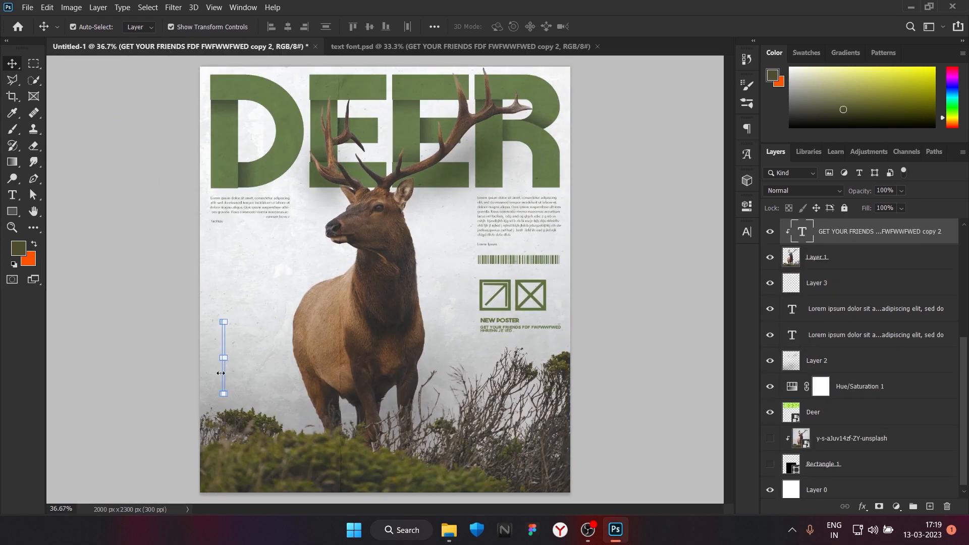
Place the vertical text layer directly beneath the deer cutout, outside its clipping group, and give it a green Color Overlay.
{"action": "left_click_drag", "start_coordinate": [853, 232], "coordinate": [852, 273]}
{"action": "scroll", "coordinate": [232, 338], "scroll_direction": "up", "scroll_amount": 2}
{"action": "scroll", "coordinate": [232, 338], "scroll_direction": "down", "scroll_amount": 1}
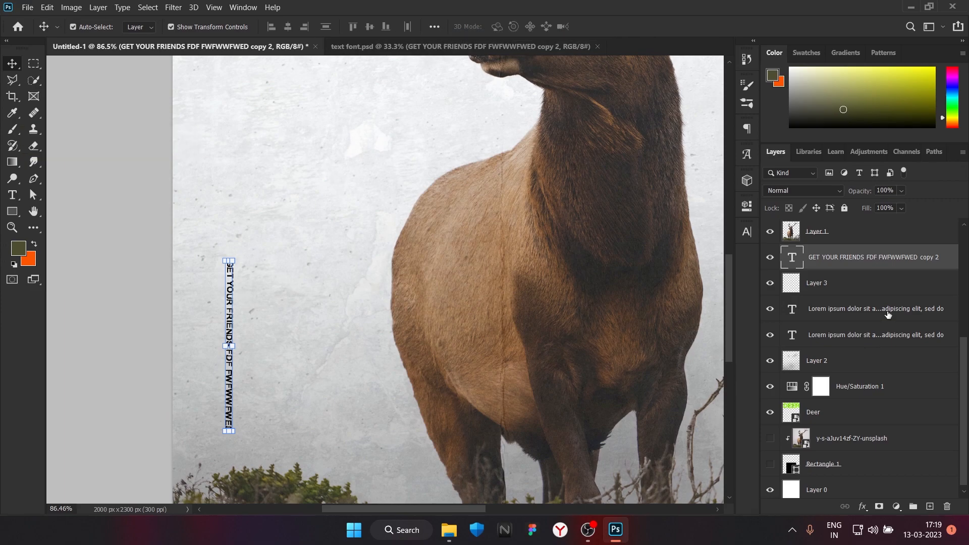
{"action": "double_click", "coordinate": [949, 263]}
{"action": "left_click", "coordinate": [509, 285]}
{"action": "left_click", "coordinate": [908, 143]}
{"action": "scroll", "coordinate": [226, 318], "scroll_direction": "down", "scroll_amount": 3}
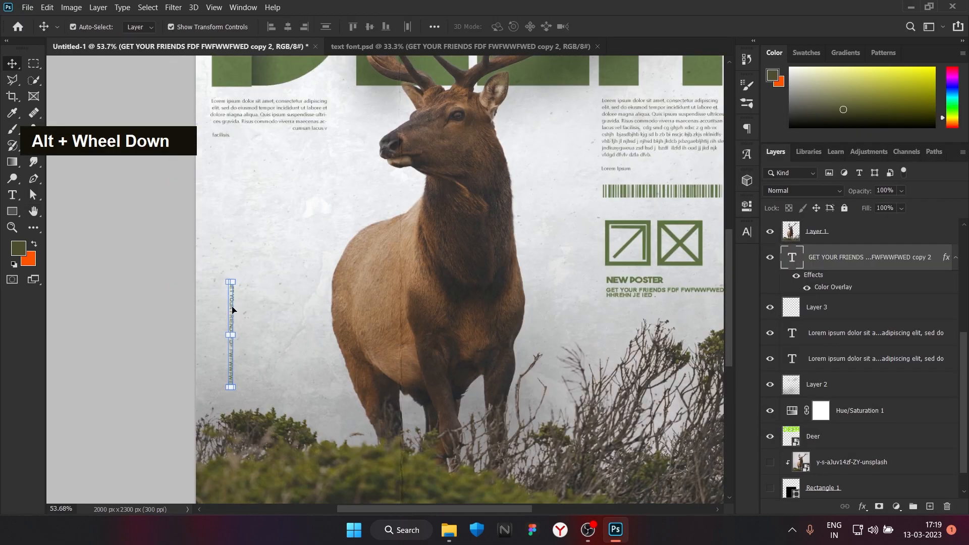
Select the Multiply texture layer and compare the poster with that texture and the barcode hidden and shown.
{"action": "key", "text": "ctrl+z"}
{"action": "scroll", "coordinate": [850, 426], "scroll_direction": "down", "scroll_amount": 4}
{"action": "scroll", "coordinate": [871, 411], "scroll_direction": "up", "scroll_amount": 5}
{"action": "left_click", "coordinate": [853, 307]}
{"action": "left_click", "coordinate": [769, 307]}
{"action": "left_click", "coordinate": [769, 307]}
{"action": "double_click", "coordinate": [770, 329]}
{"action": "scroll", "coordinate": [858, 404], "scroll_direction": "down", "scroll_amount": 5}
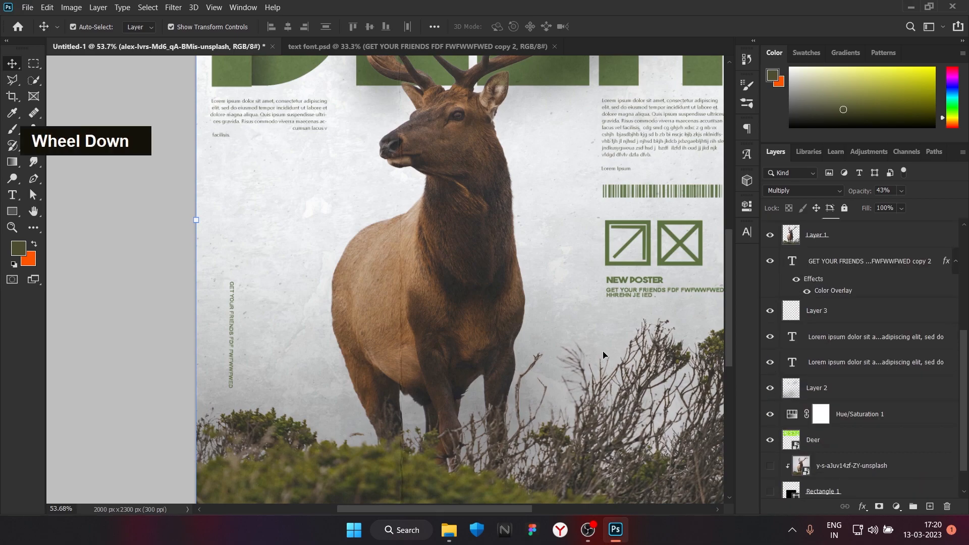
Undo the vertical text's Color Overlay and its move beneath the deer cutout.
{"action": "key", "text": "ctrl+z"}
{"action": "key", "text": "ctrl+z"}
{"action": "key", "text": "ctrl+z"}
{"action": "key", "text": "ctrl+z"}
{"action": "key", "text": "ctrl+z"}
{"action": "key", "text": "ctrl+z"}
{"action": "key", "text": "ctrl+z"}
{"action": "key", "text": "ctrl+z"}
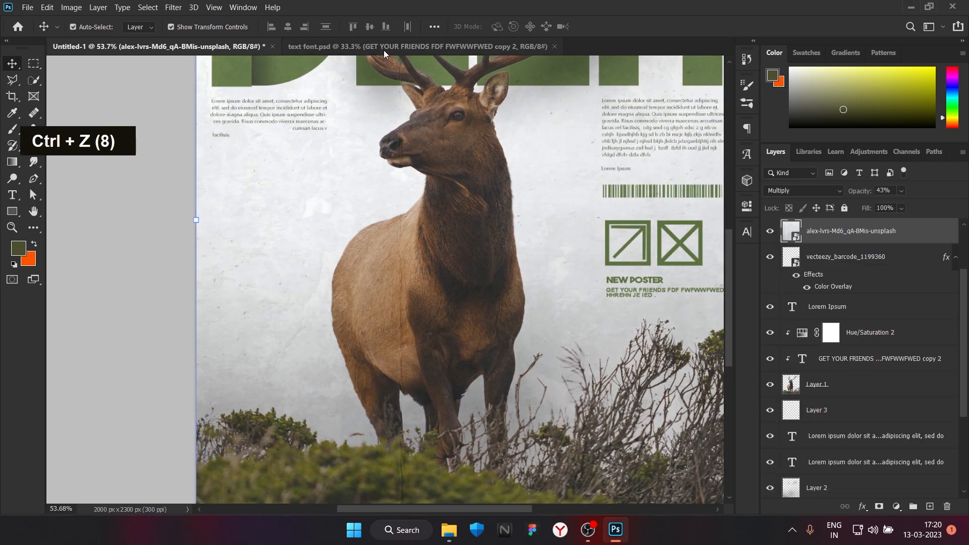
Bring the vertical text from text font.psd in above the Multiply texture at the poster's left edge, with a green Color Overlay at 97% opacity.
{"action": "key", "text": "ctrl+Tab"}
{"action": "key", "text": "ctrl+Tab"}
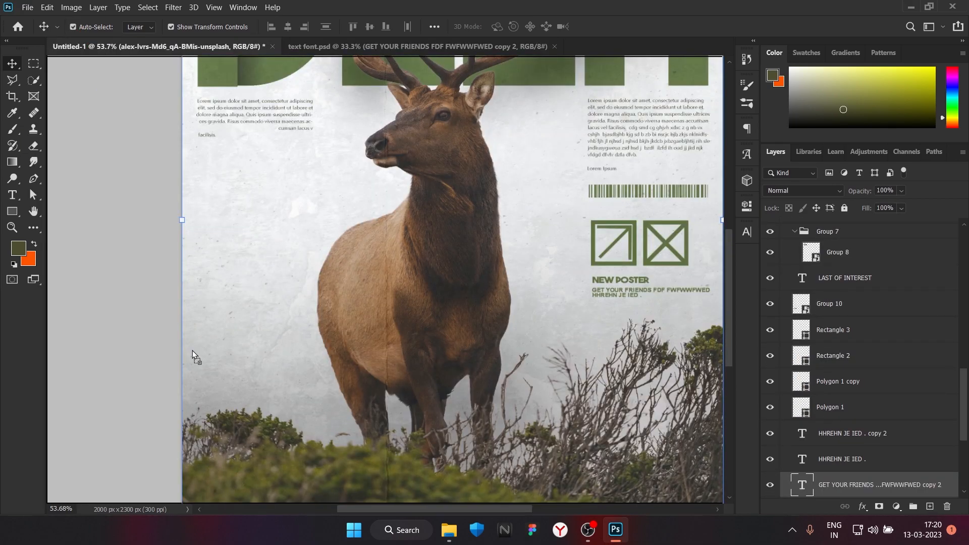
{"action": "scroll", "coordinate": [926, 298], "scroll_direction": "up", "scroll_amount": 3}
{"action": "double_click", "coordinate": [953, 313]}
{"action": "left_click", "coordinate": [530, 286]}
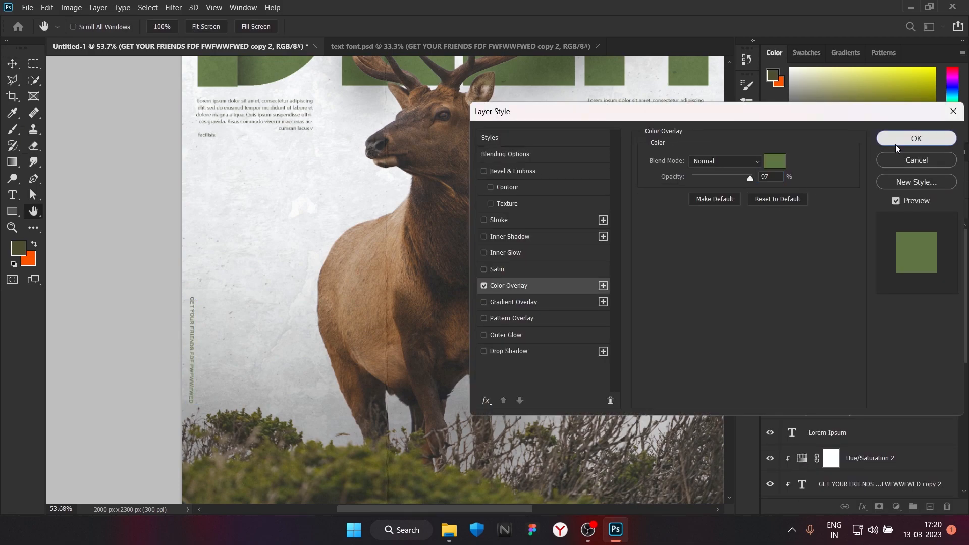
{"action": "left_click", "coordinate": [896, 142]}
{"action": "left_click", "coordinate": [137, 303]}
Try to move the new vertical text up along the poster's left edge.
{"action": "scroll", "coordinate": [138, 305], "scroll_direction": "down", "scroll_amount": 6}
{"action": "scroll", "coordinate": [255, 333], "scroll_direction": "up", "scroll_amount": 9}
{"action": "left_click", "coordinate": [780, 389]}
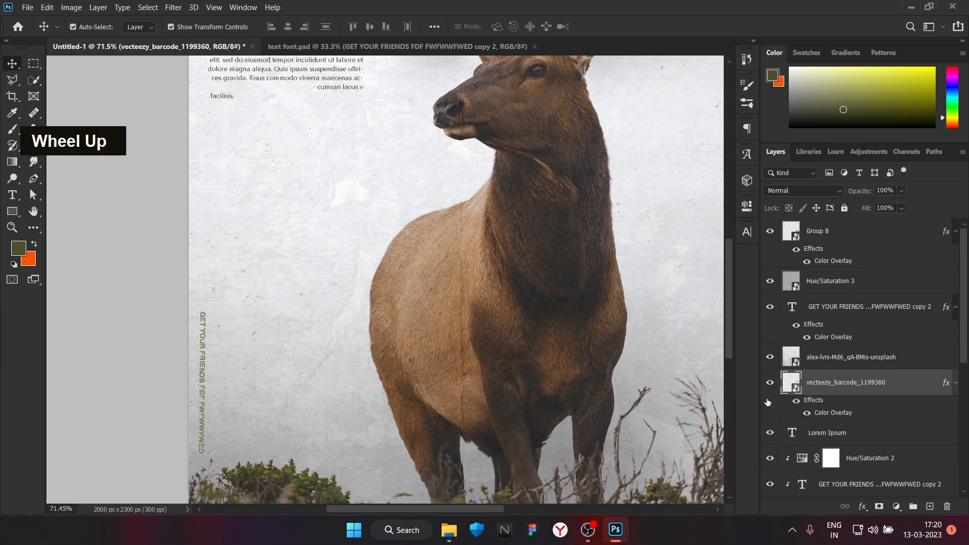
{"action": "left_click", "coordinate": [811, 314]}
{"action": "scroll", "coordinate": [244, 384], "scroll_direction": "down", "scroll_amount": 4}
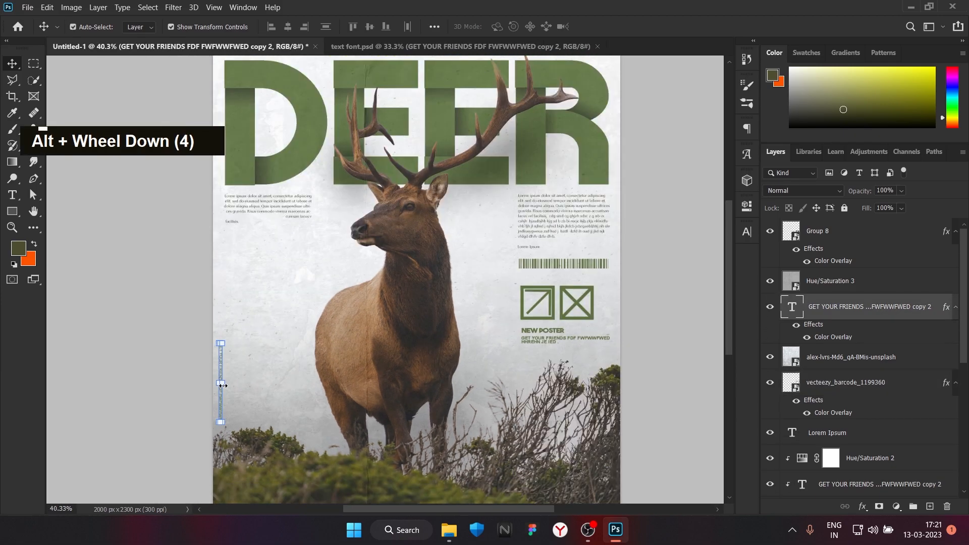
{"action": "left_click_drag", "start_coordinate": [221, 380], "coordinate": [215, 327]}
{"action": "key", "text": "ctrl+z"}
{"action": "left_click", "coordinate": [943, 308]}
{"action": "key", "text": "ctrl+z"}
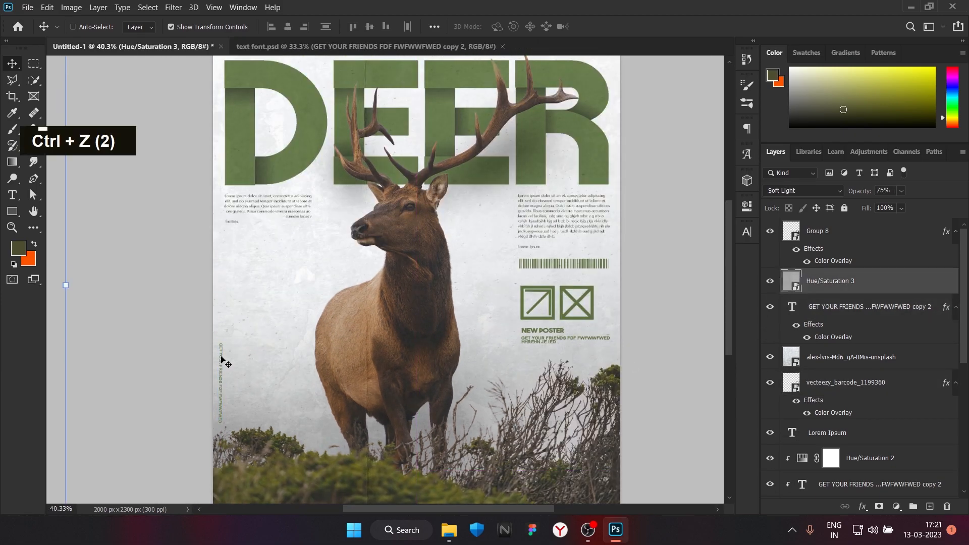
Fully lock the Hue/Saturation 3 and Group 8 layers.
{"action": "left_click", "coordinate": [844, 208]}
{"action": "left_click", "coordinate": [838, 232]}
{"action": "left_click", "coordinate": [844, 208]}
Move the vertical text down to the poster's lower-left corner, over the bushes.
{"action": "left_click", "coordinate": [841, 306]}
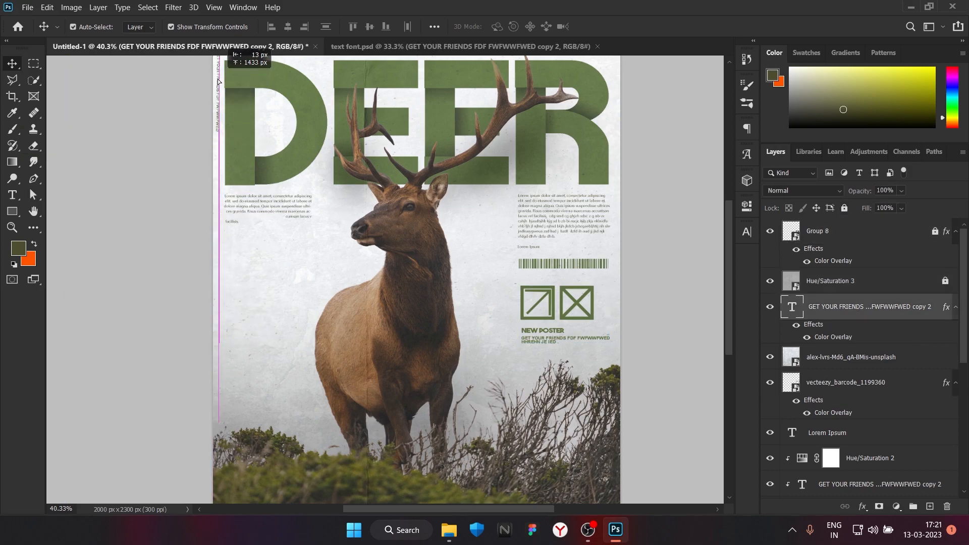
{"action": "scroll", "coordinate": [217, 376], "scroll_direction": "down", "scroll_amount": 3}
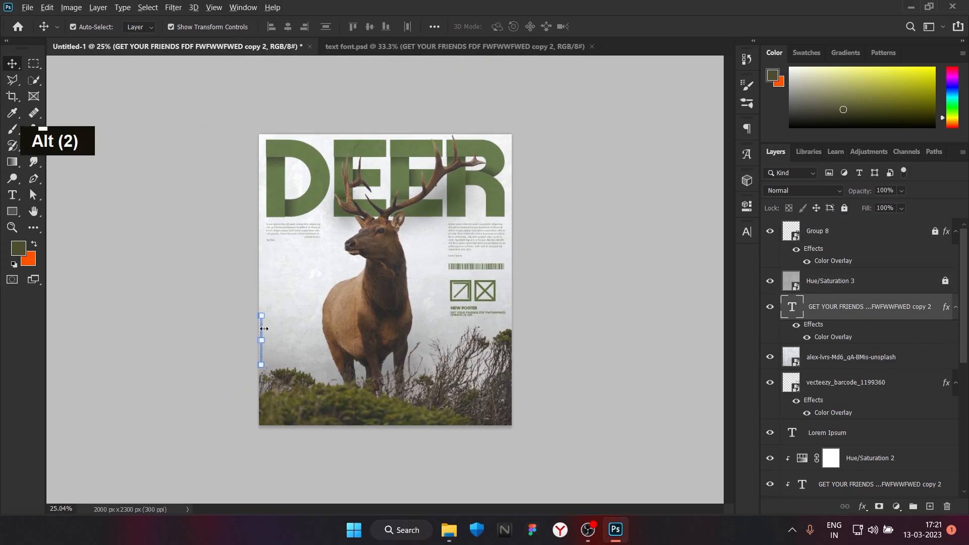
{"action": "scroll", "coordinate": [261, 331], "scroll_direction": "up", "scroll_amount": 1}
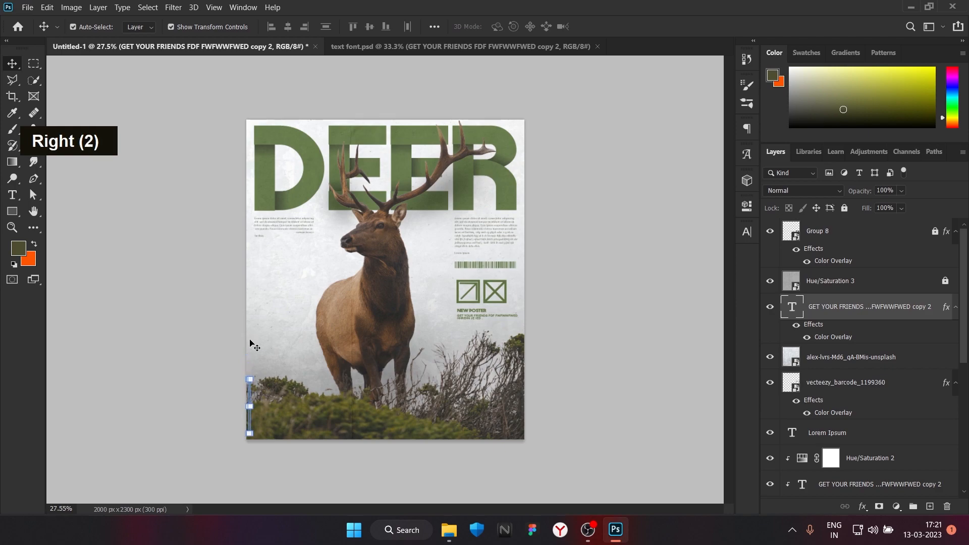
Set the vertical text's character color to white.
{"action": "left_click", "coordinate": [747, 232]}
{"action": "double_click", "coordinate": [707, 307]}
{"action": "left_click", "coordinate": [557, 269]}
{"action": "left_click", "coordinate": [853, 263]}
{"action": "left_click", "coordinate": [563, 329]}
Recolor the vertical text's Color Overlay with a green sampled from the DEER title.
{"action": "double_click", "coordinate": [850, 338]}
{"action": "left_click", "coordinate": [775, 161]}
{"action": "left_click", "coordinate": [557, 277]}
{"action": "left_click", "coordinate": [852, 269]}
{"action": "left_click", "coordinate": [778, 159]}
{"action": "left_click", "coordinate": [556, 408]}
{"action": "left_click", "coordinate": [414, 174]}
{"action": "key", "text": "Return"}
{"action": "key", "text": "Return"}
Move the vertical text across to the poster's lower-right edge, over the bushes, and deselect it.
{"action": "left_click_drag", "start_coordinate": [249, 225], "coordinate": [257, 334]}
{"action": "left_click", "coordinate": [540, 311]}
{"action": "key", "text": "ctrl+z"}
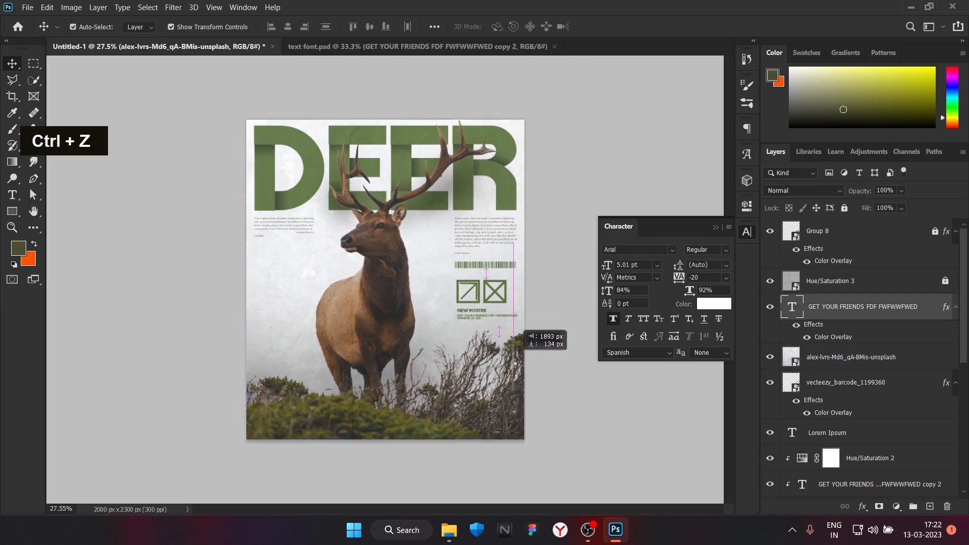
{"action": "left_click_drag", "start_coordinate": [520, 406], "coordinate": [520, 406]}
{"action": "left_click", "coordinate": [541, 394]}
{"action": "scroll", "coordinate": [541, 394], "scroll_direction": "down", "scroll_amount": 3}
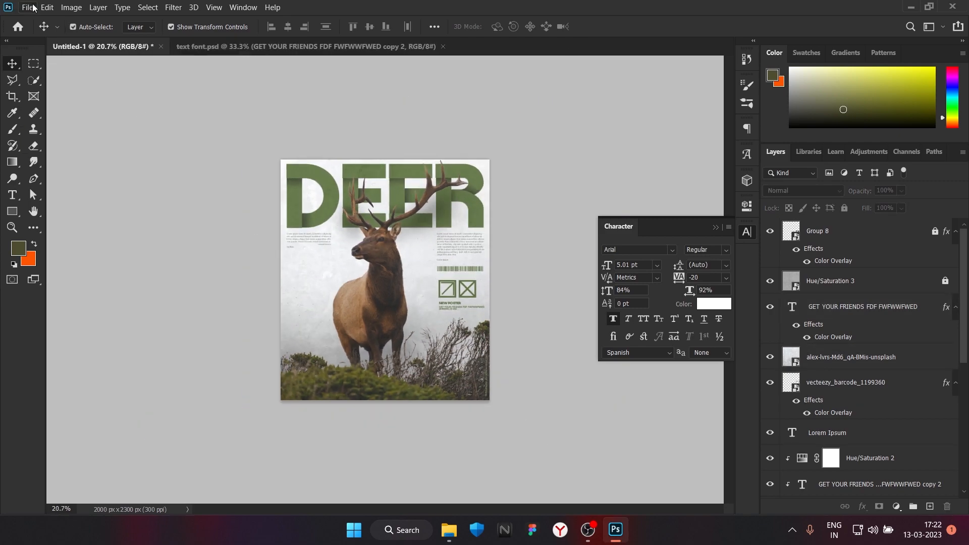
{"action": "left_click", "coordinate": [315, 234]}
{"action": "scroll", "coordinate": [851, 383], "scroll_direction": "down", "scroll_amount": 5}
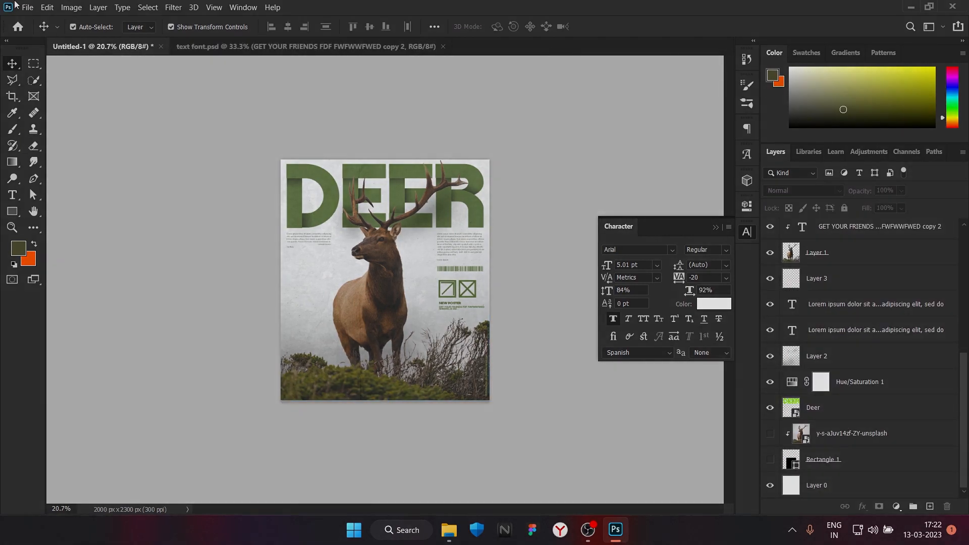